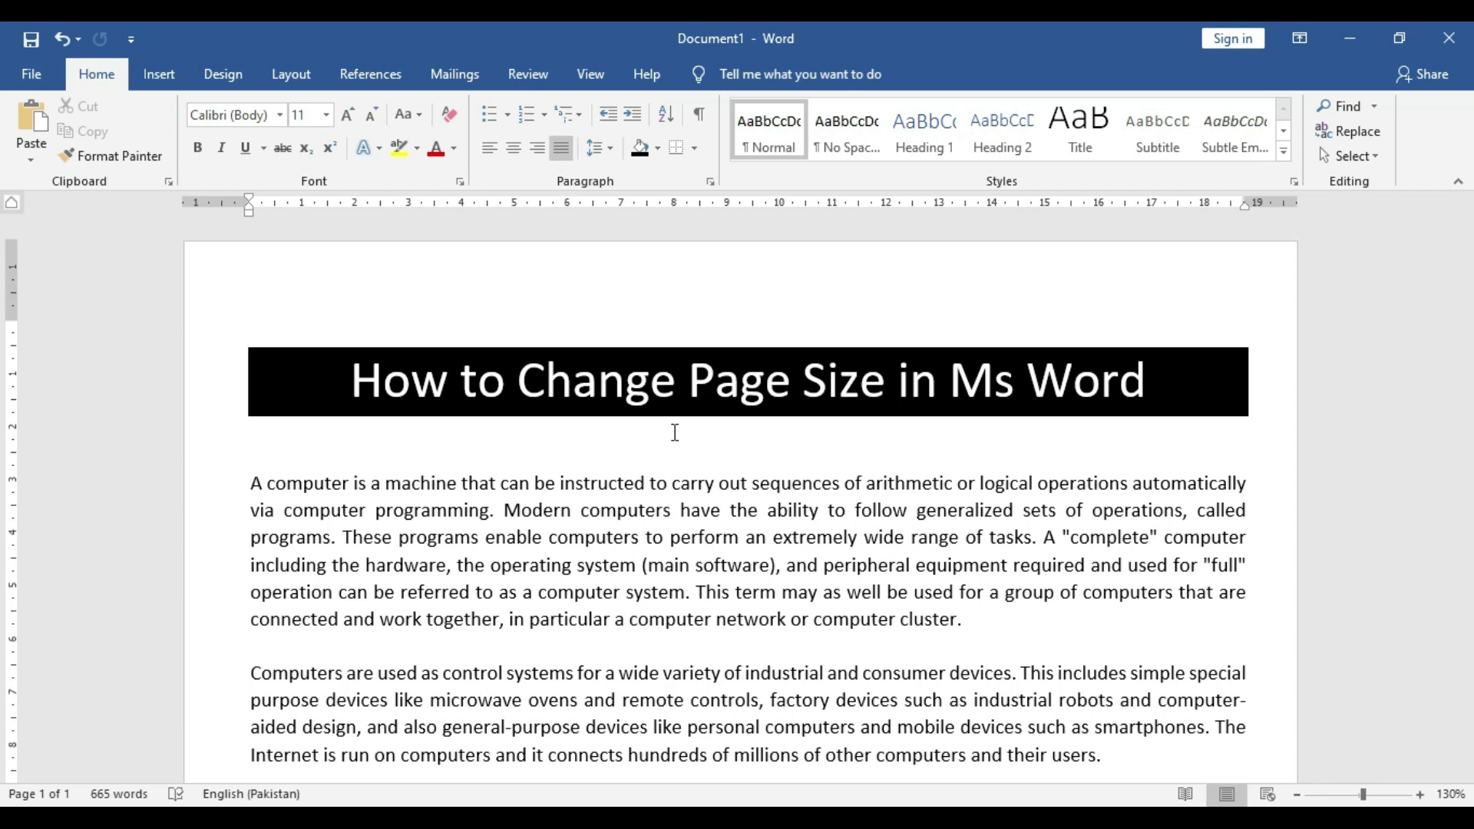
Look over the document's opening text and review the list of available paper sizes without choosing one
scroll(1078, 482, down, 3)
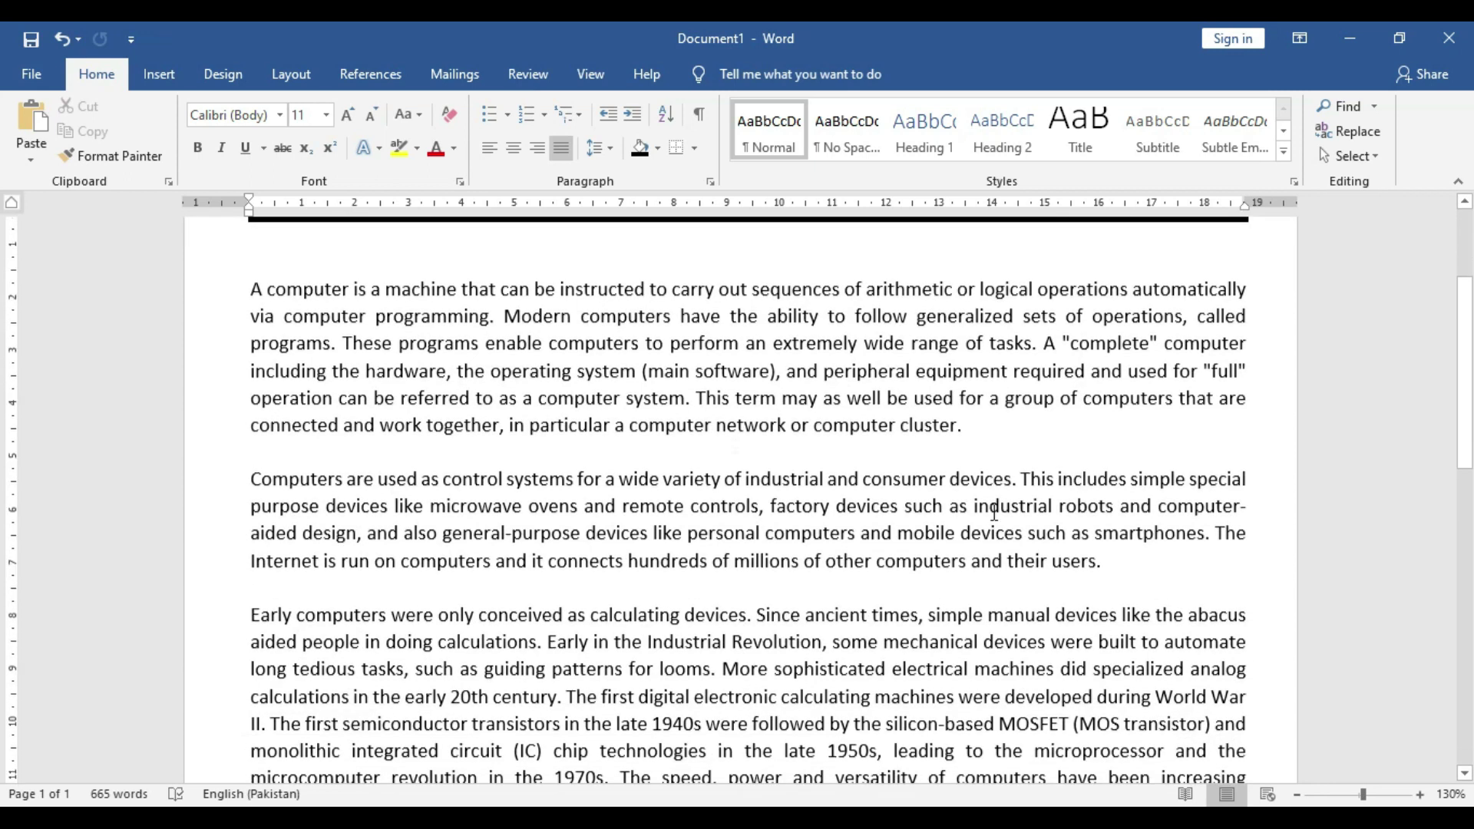
scroll(995, 512, up, 3)
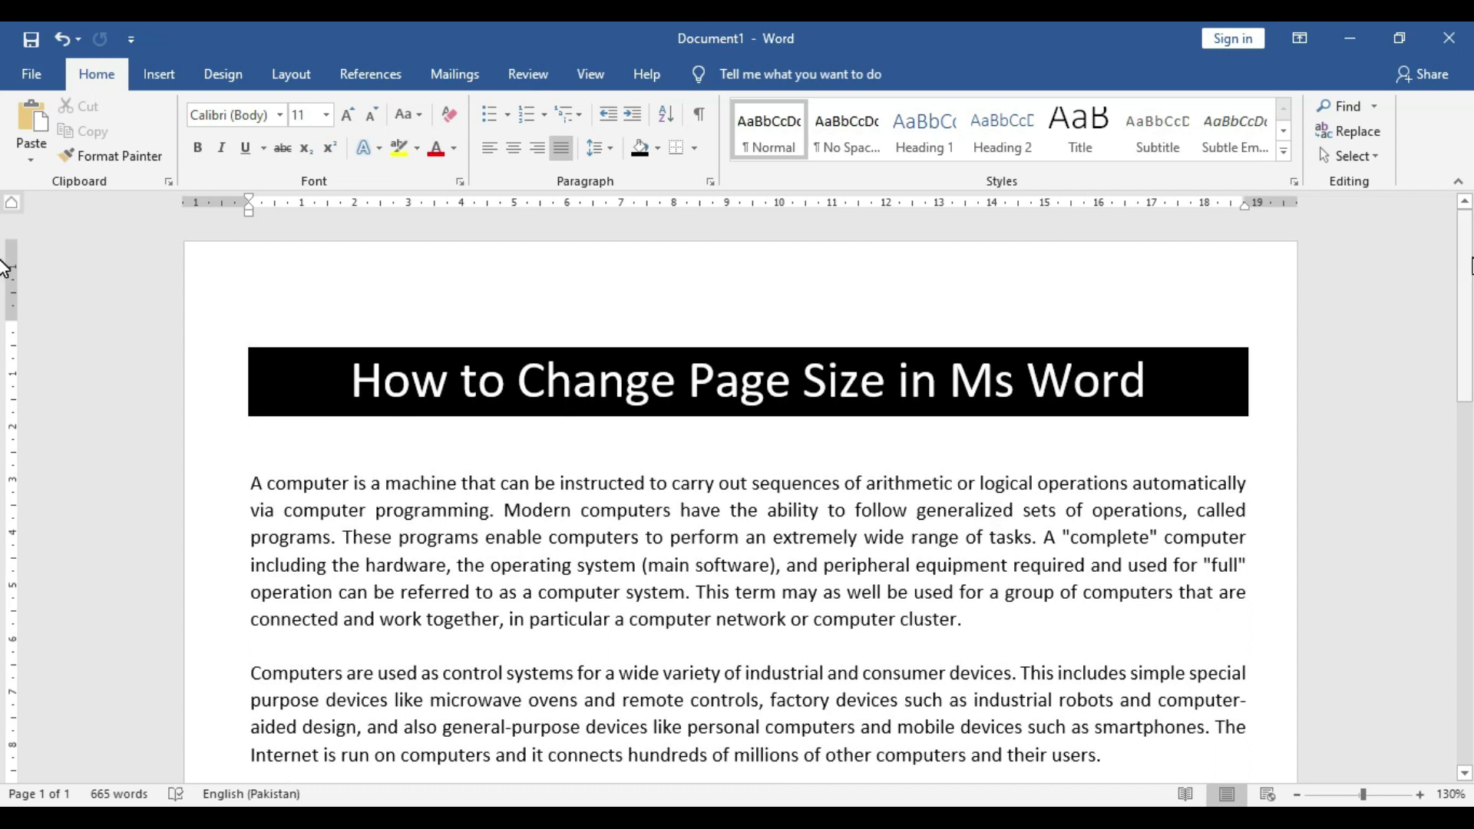
mouse_move(1462, 246)
mouse_down()
mouse_move(1466, 648)
mouse_move(1468, 250)
mouse_up()
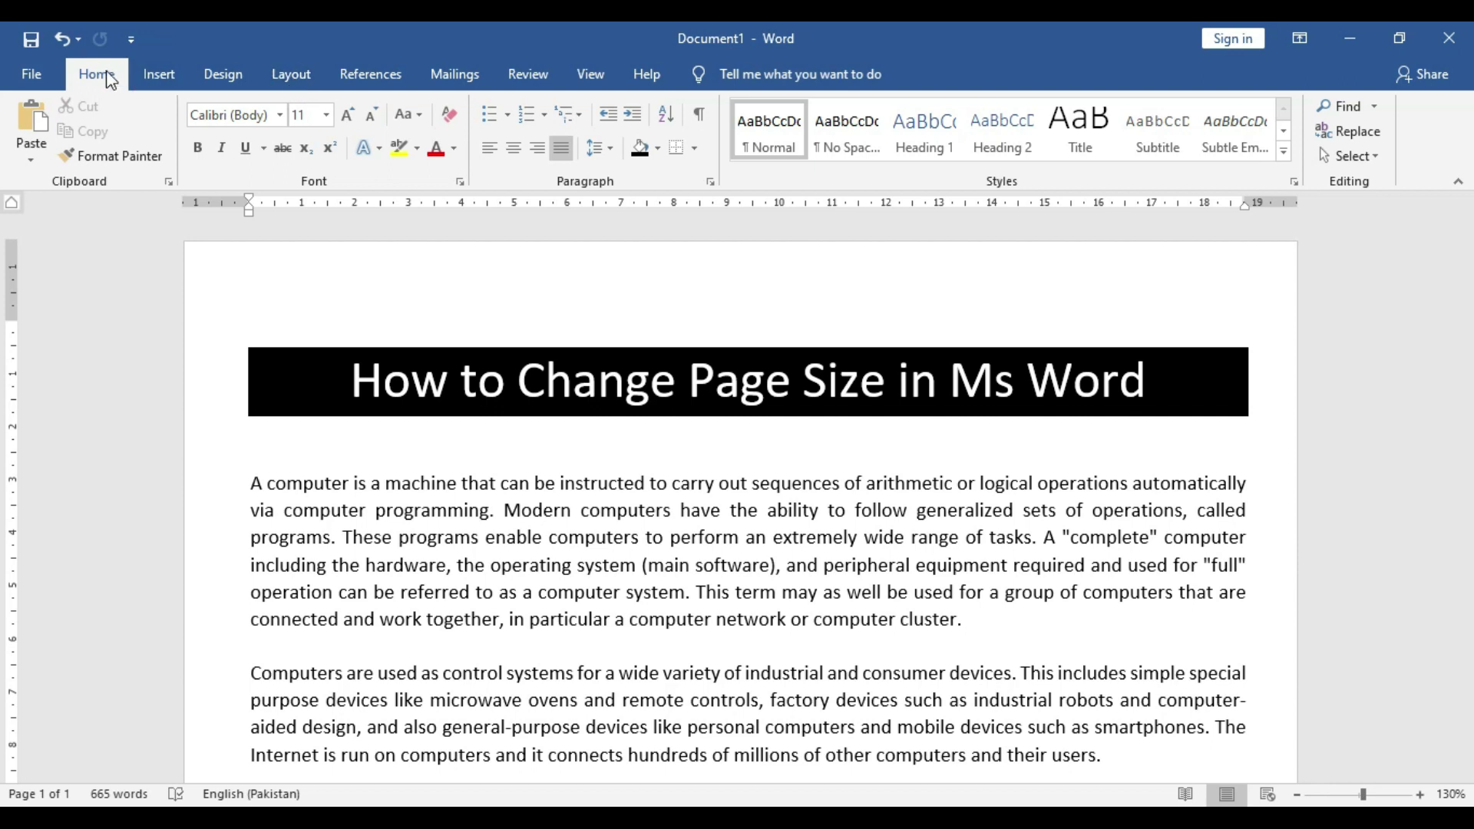
click(291, 77)
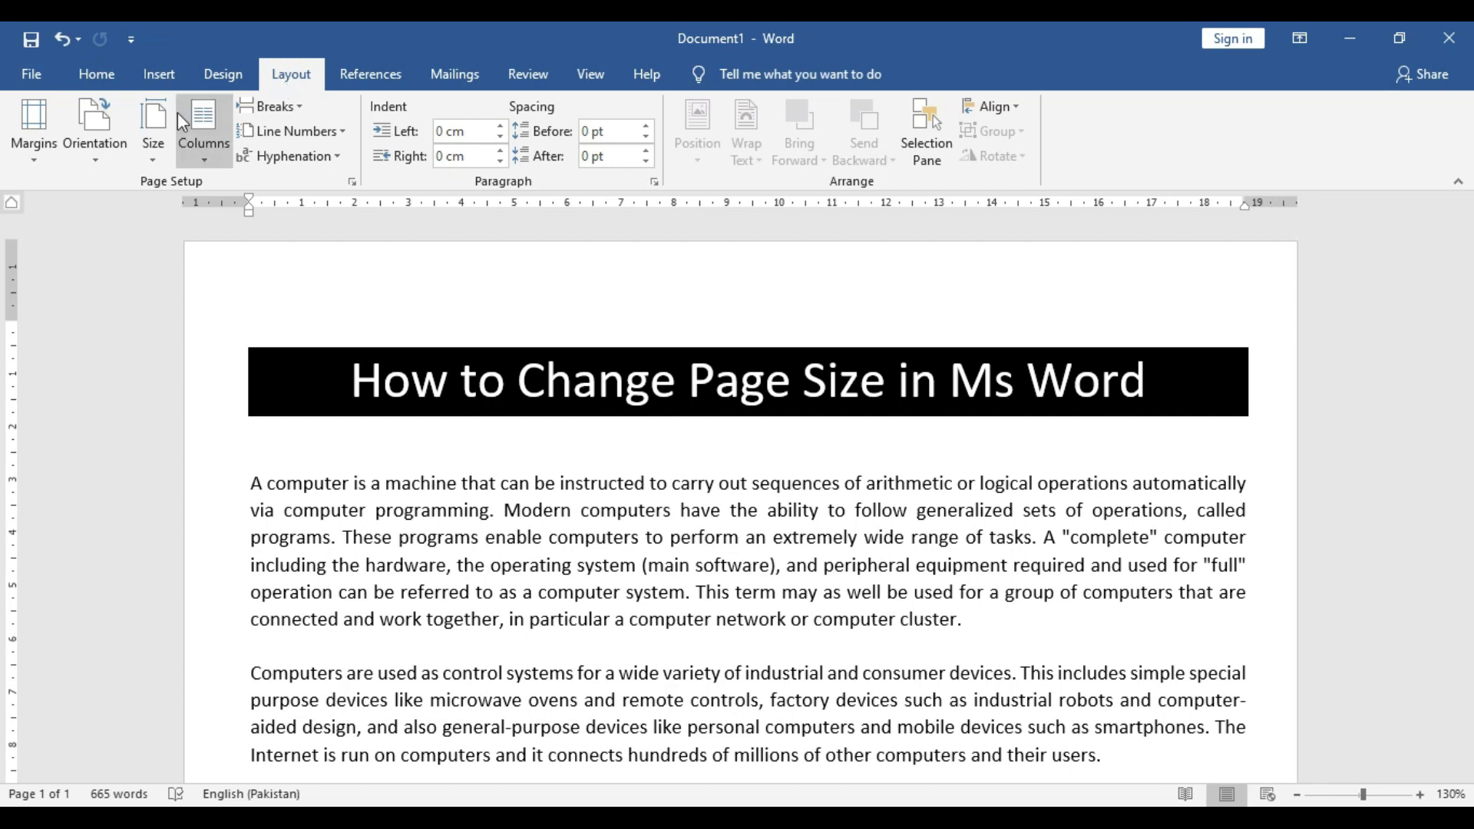
click(157, 160)
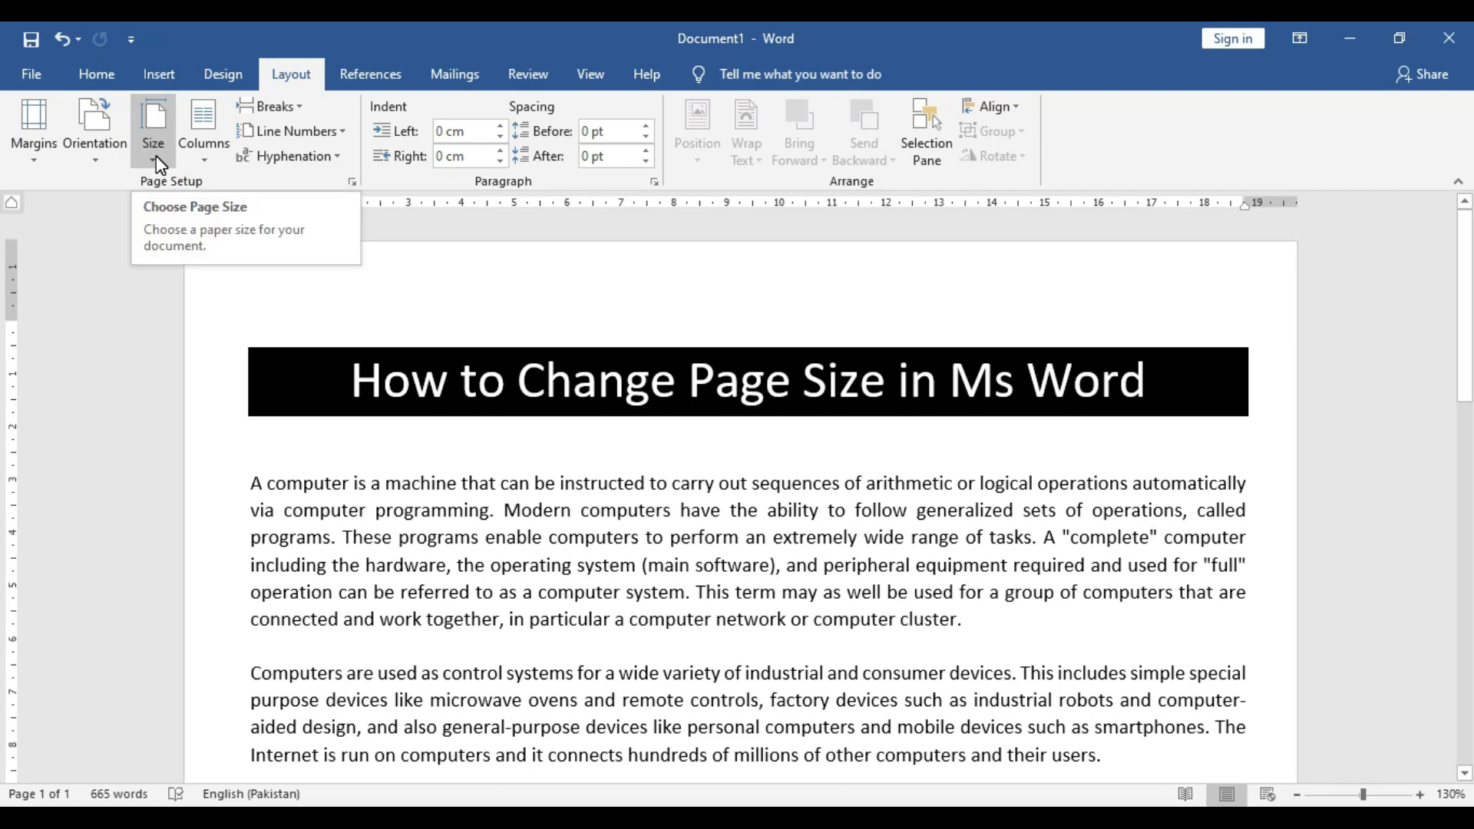
click(157, 159)
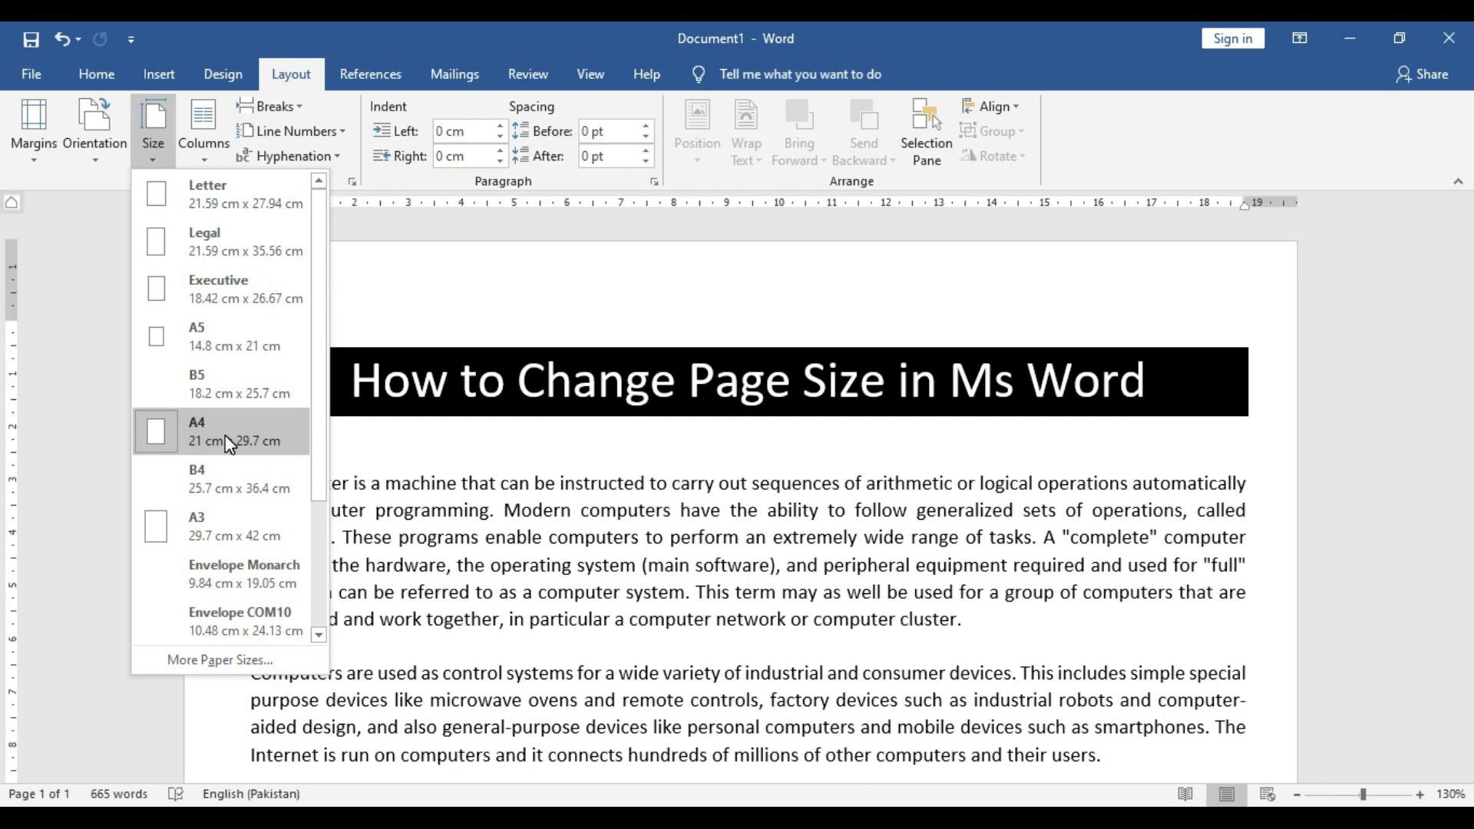
click(664, 299)
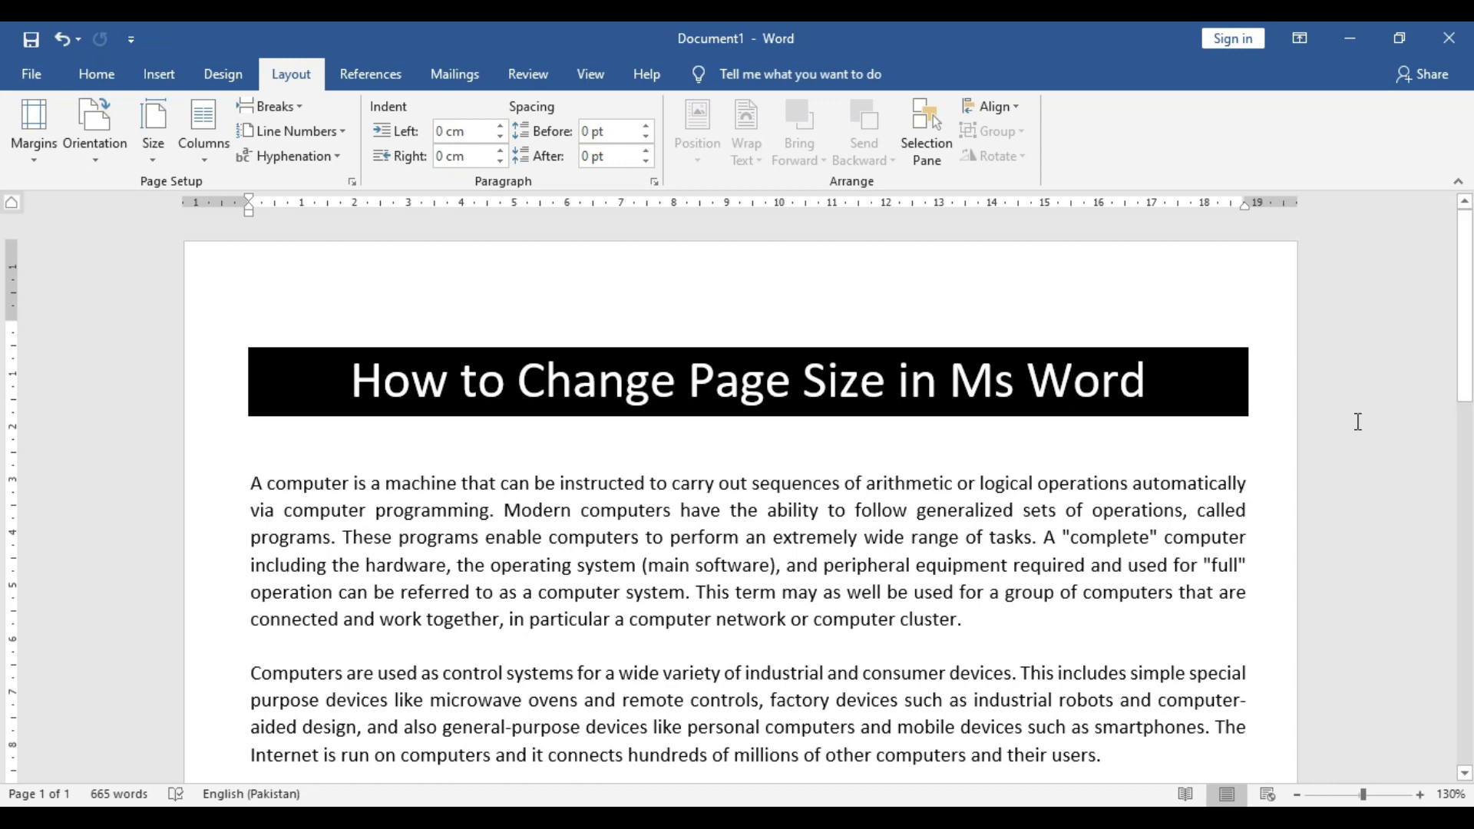
Apply black shading to the whole last paragraph, beginning with 'A "complete" computer including the hardware'
scroll(1464, 249, down, 1)
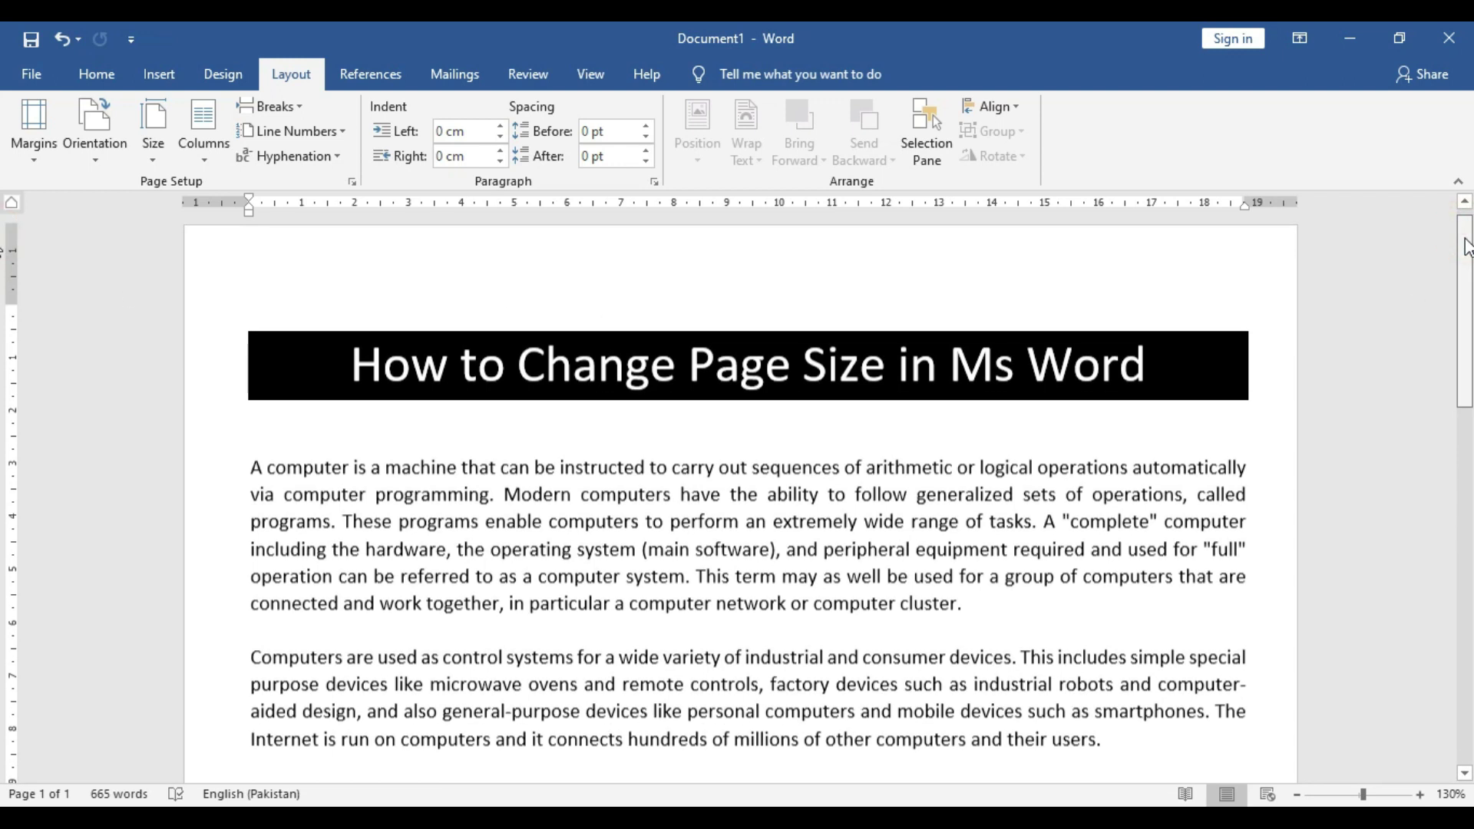
drag(1464, 246, 1464, 638)
drag(776, 620, 252, 594)
click(84, 74)
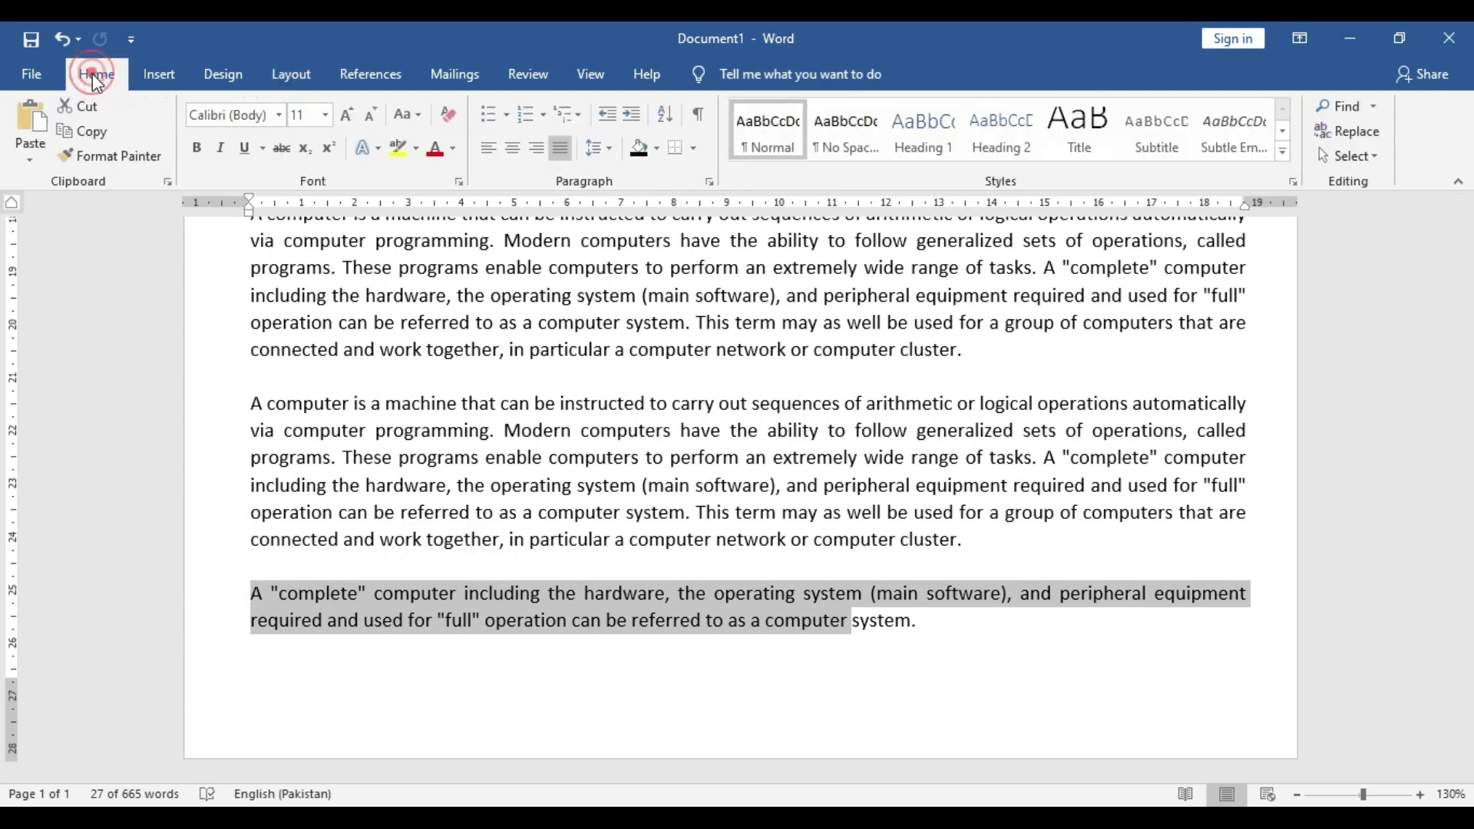
click(640, 148)
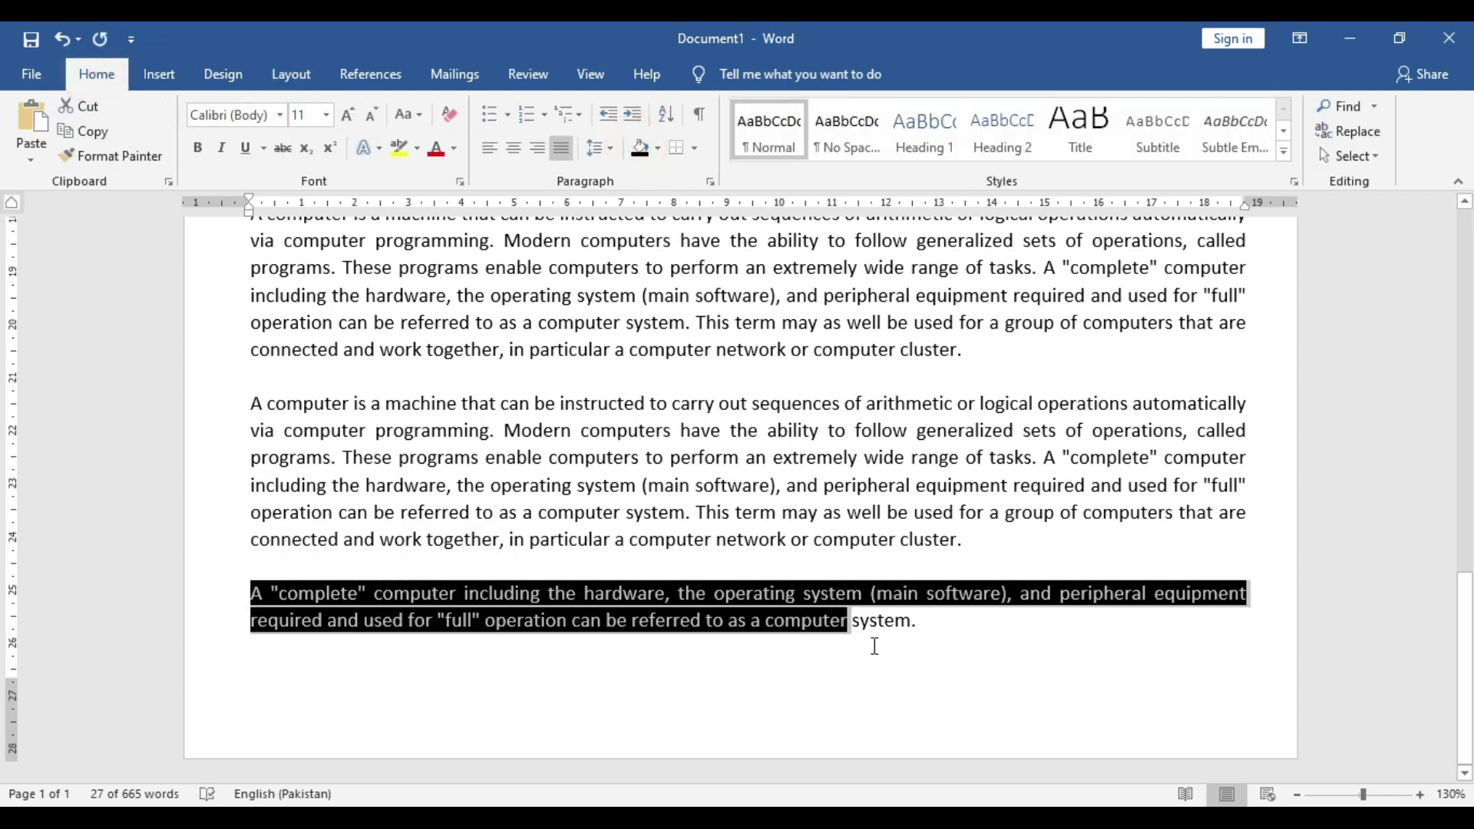
double_click(898, 621)
click(833, 621)
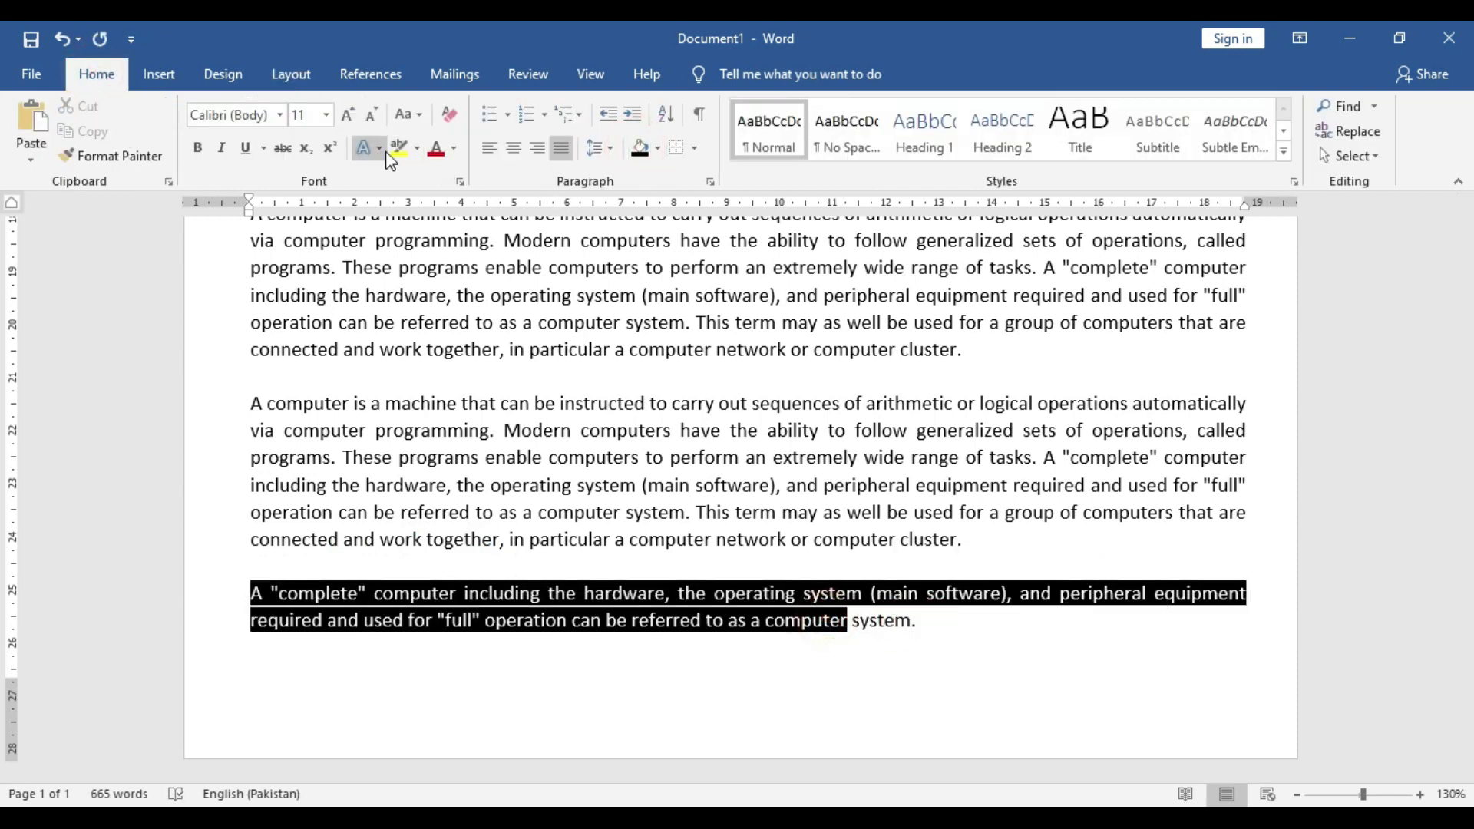
click(637, 147)
click(1283, 595)
click(888, 666)
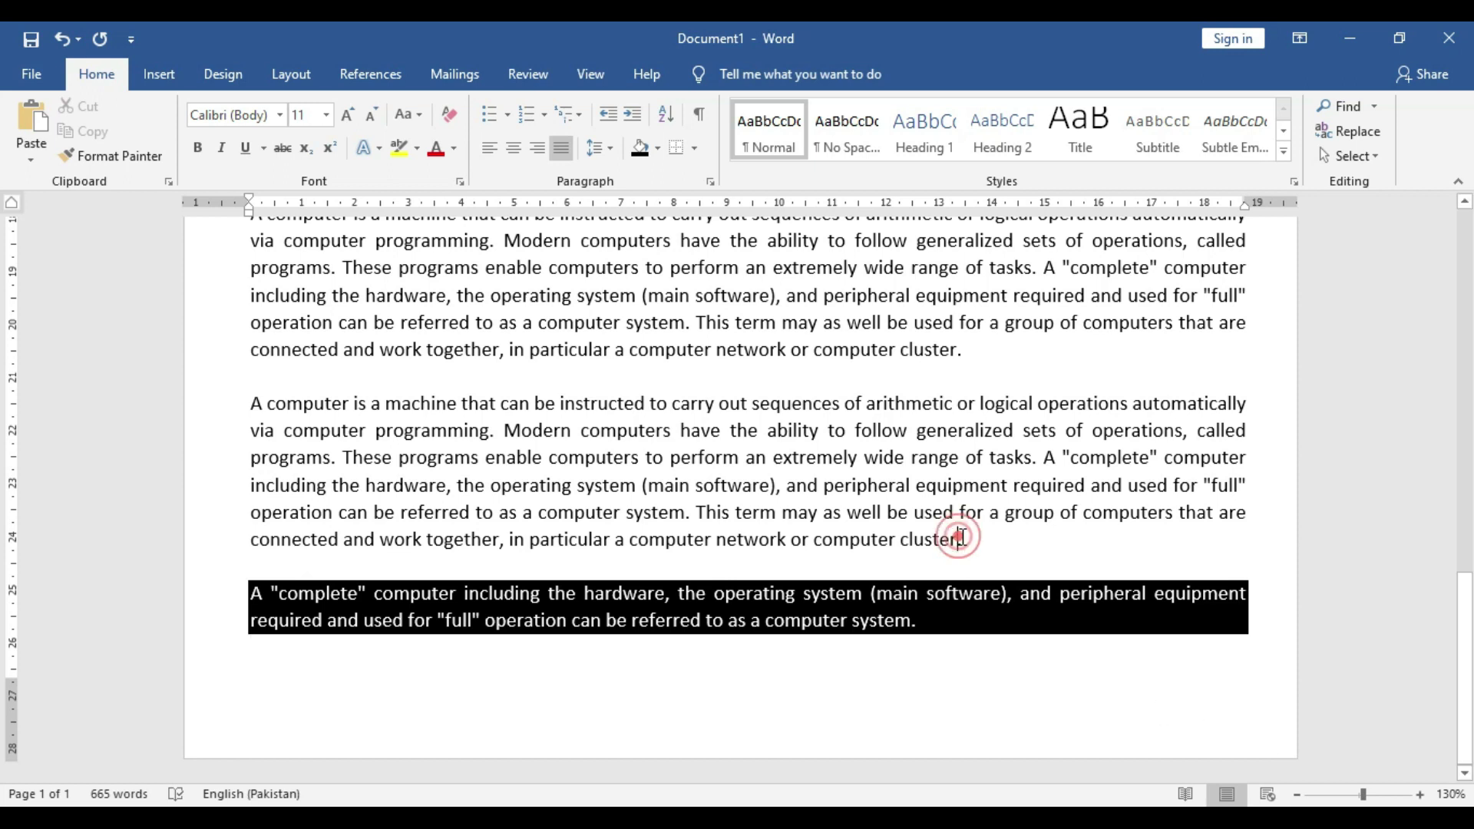
Set the paper size to Legal (21.59 cm x 35.56 cm) and check where the text ends on the page
scroll(980, 537, up, 1)
scroll(981, 538, up, 20)
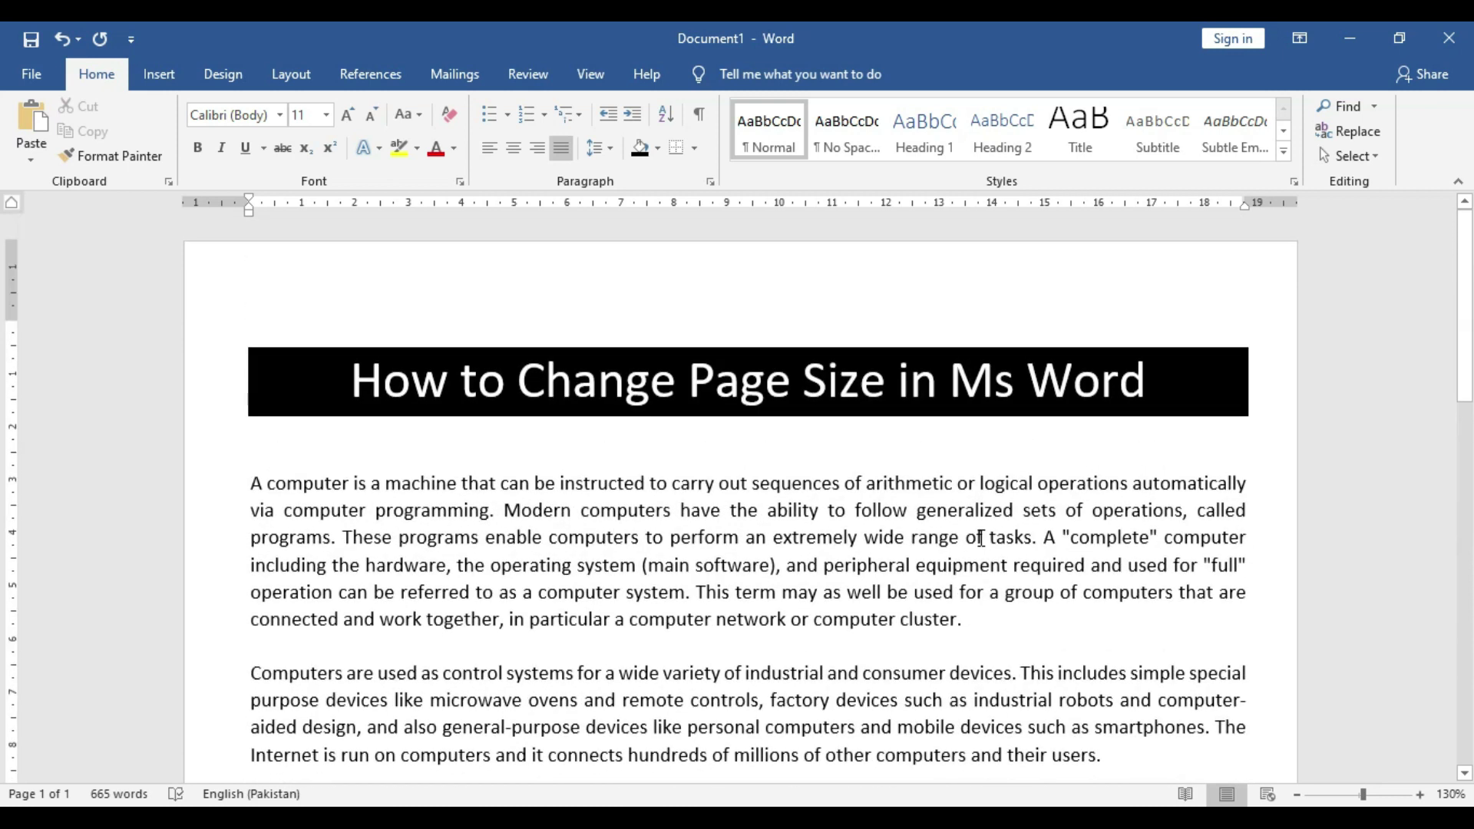
click(293, 75)
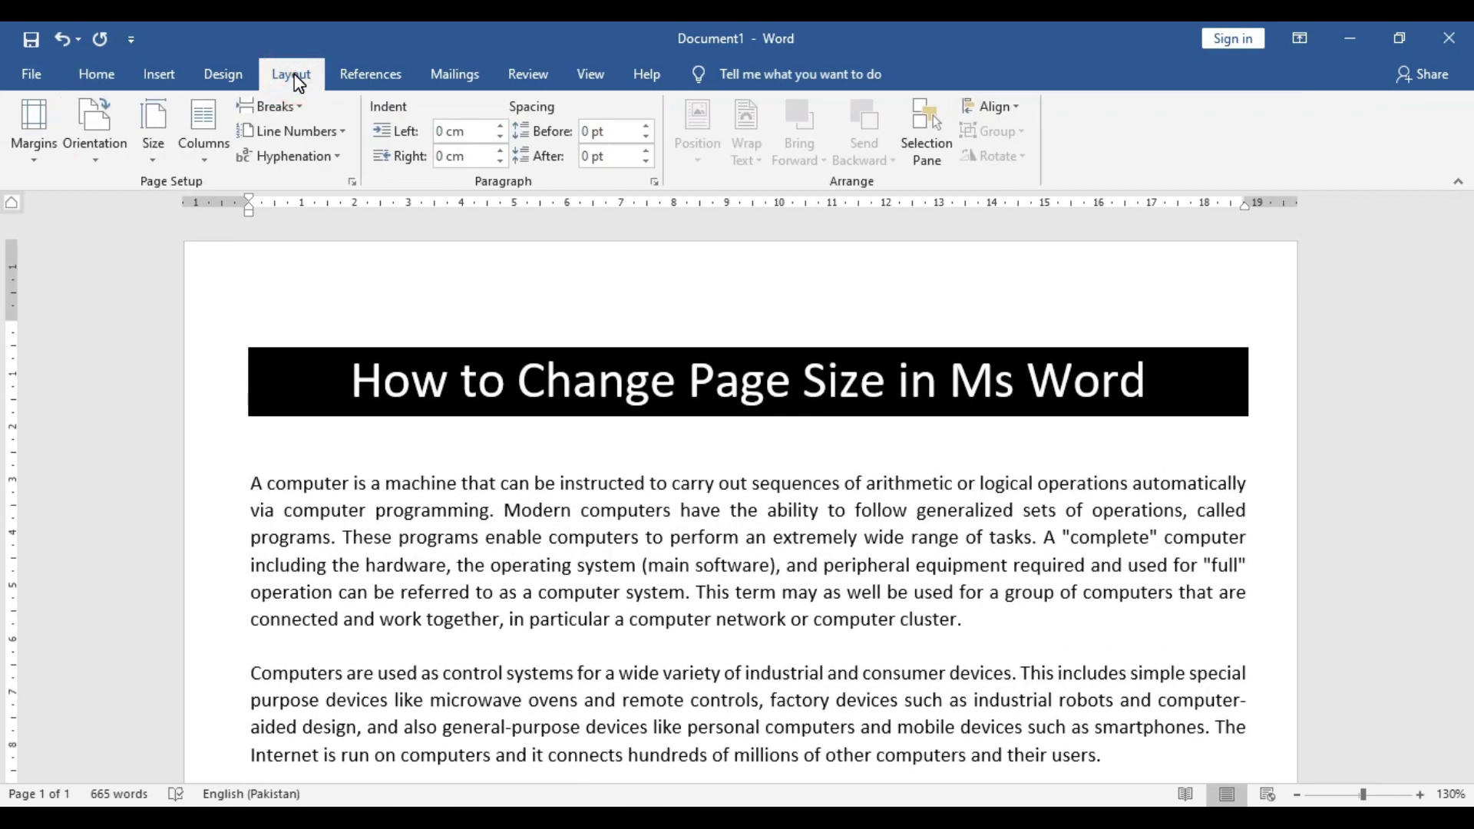
click(153, 148)
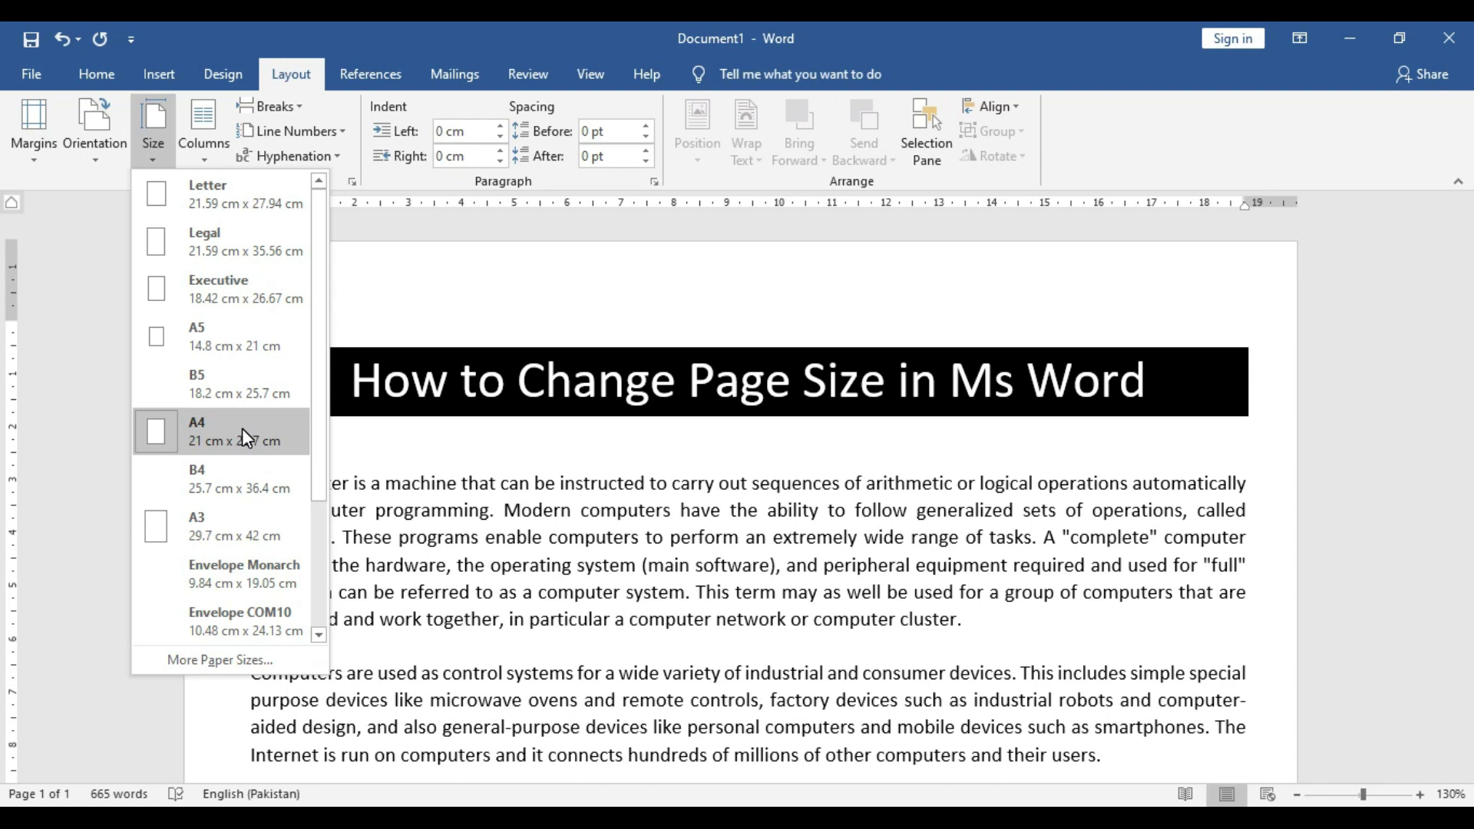
click(236, 247)
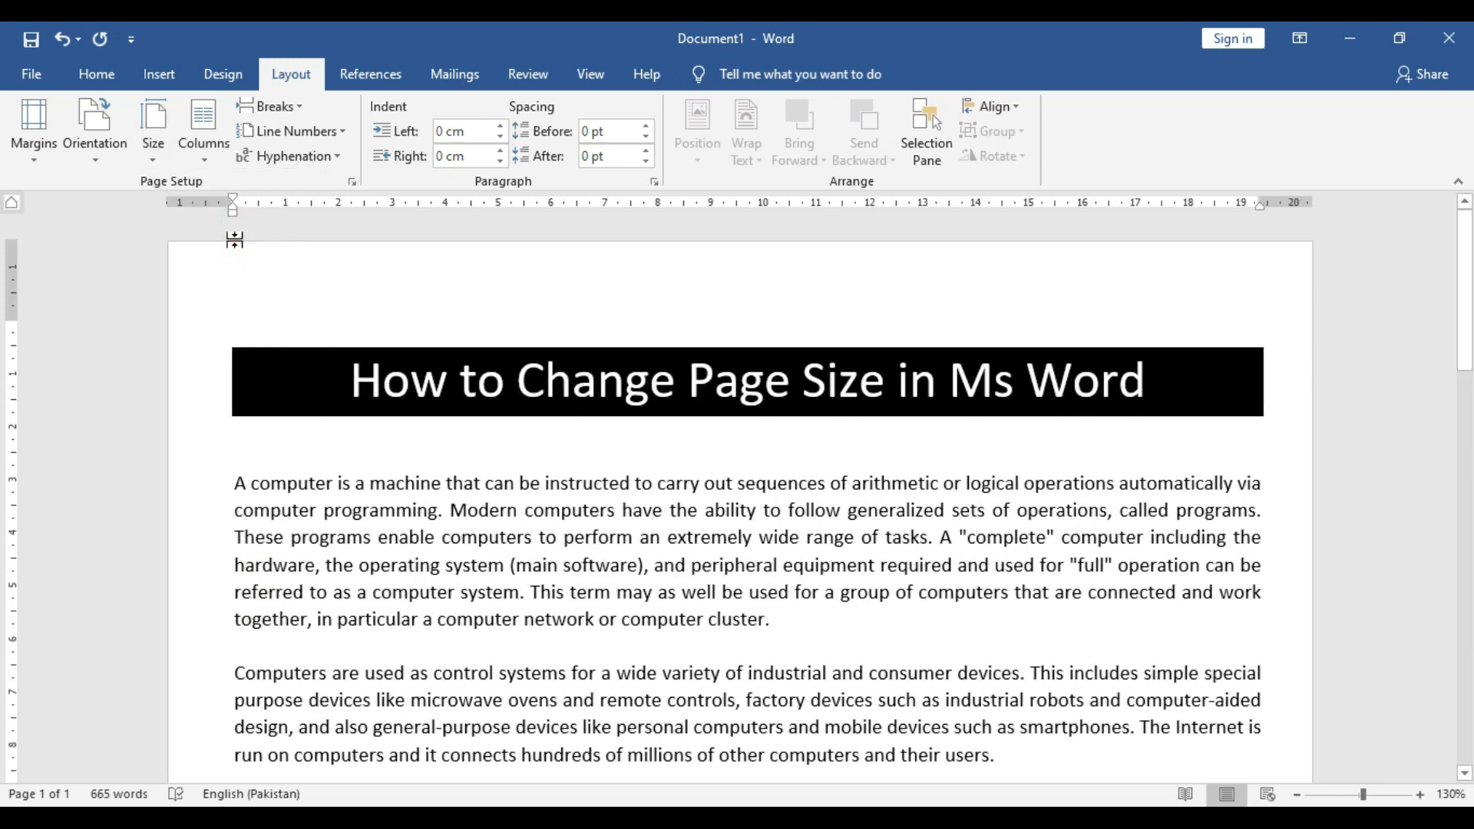
drag(1460, 236, 1456, 652)
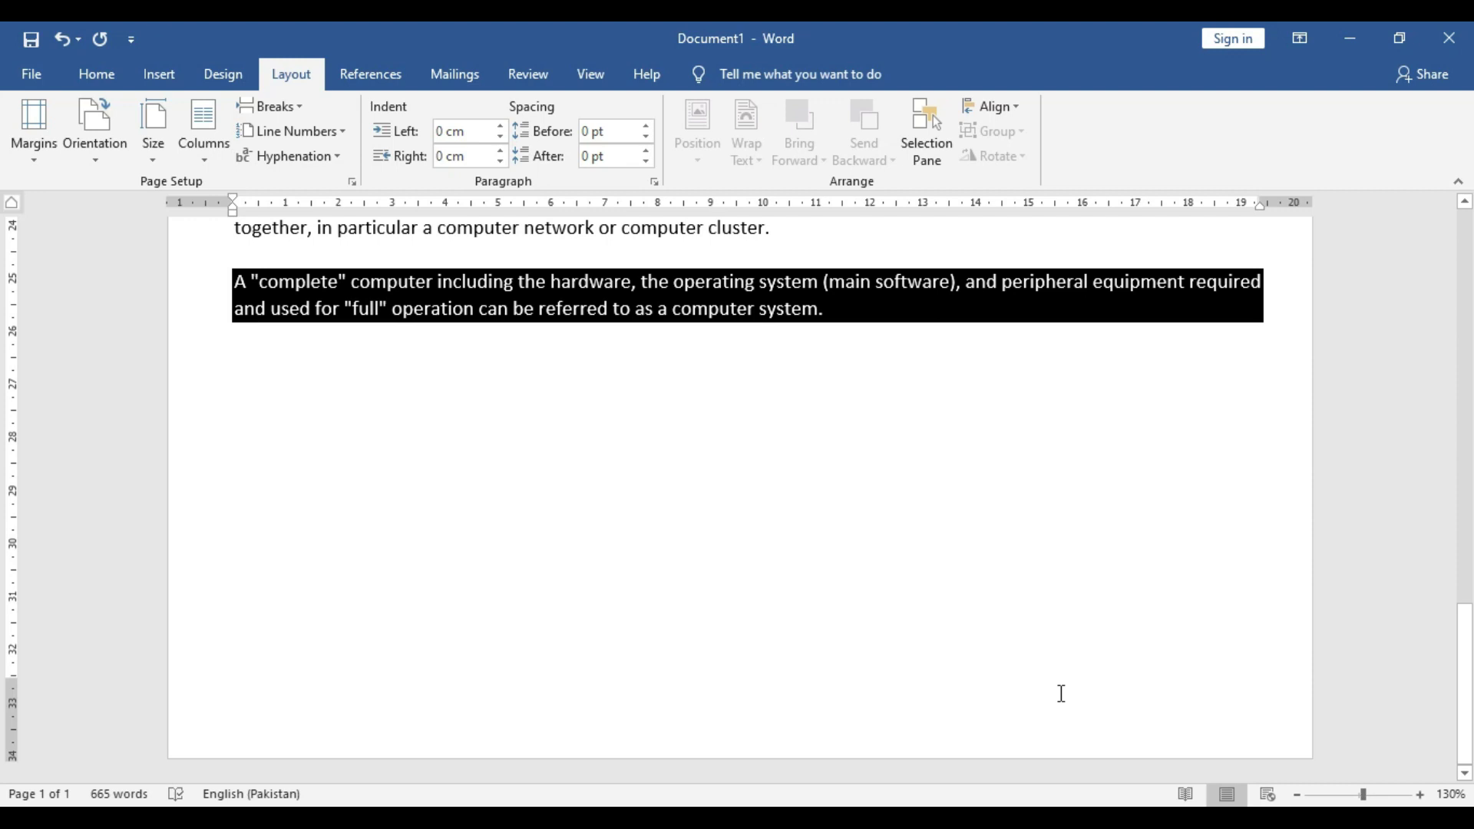
scroll(942, 623, up, 2)
scroll(943, 623, down, 2)
click(1182, 694)
click(454, 446)
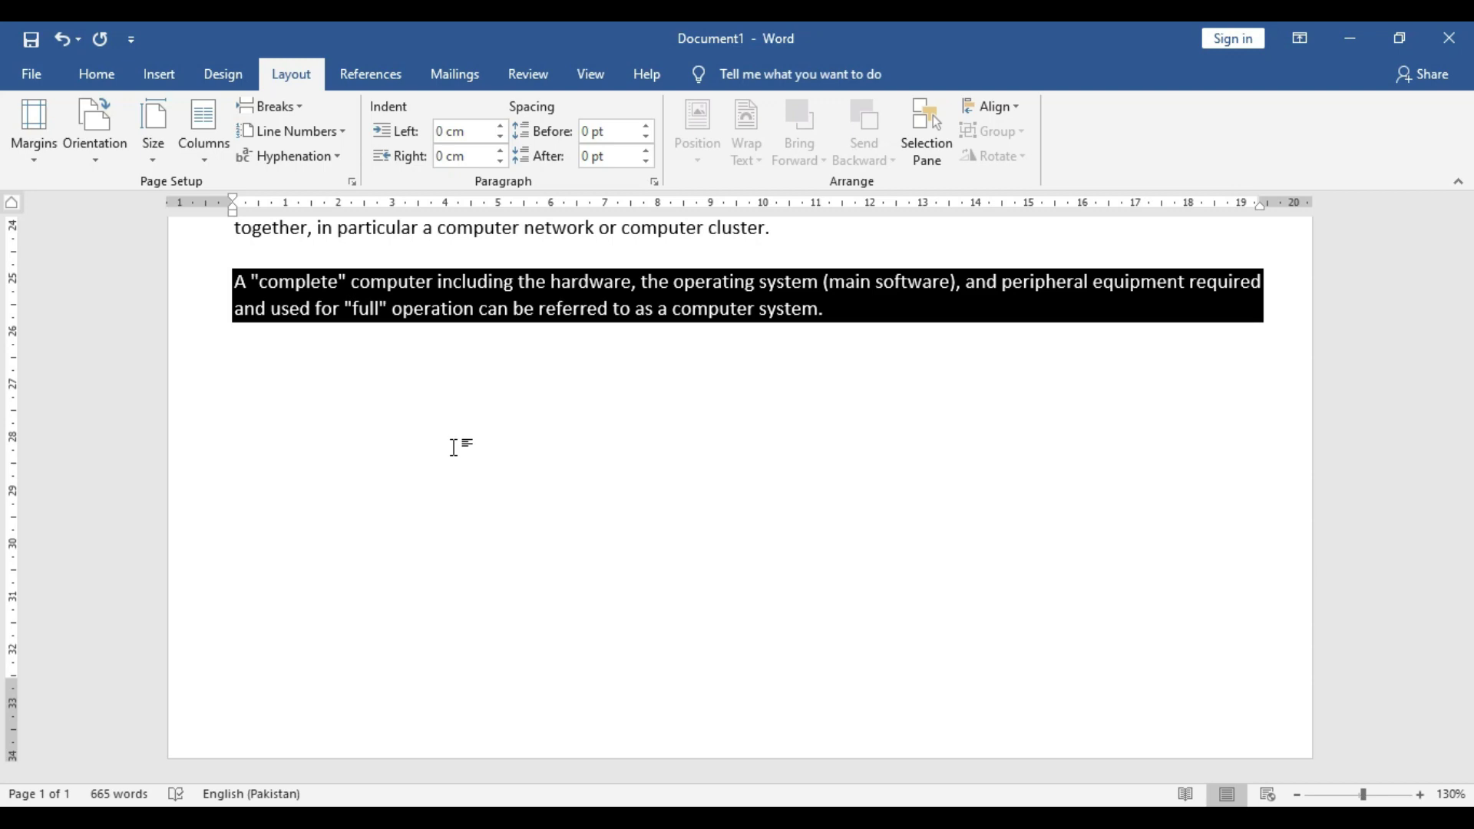
Change the paper size to A4 (21 cm x 29.7 cm) and check the position of the shaded last paragraph
scroll(455, 448, up, 2)
scroll(456, 447, up, 15)
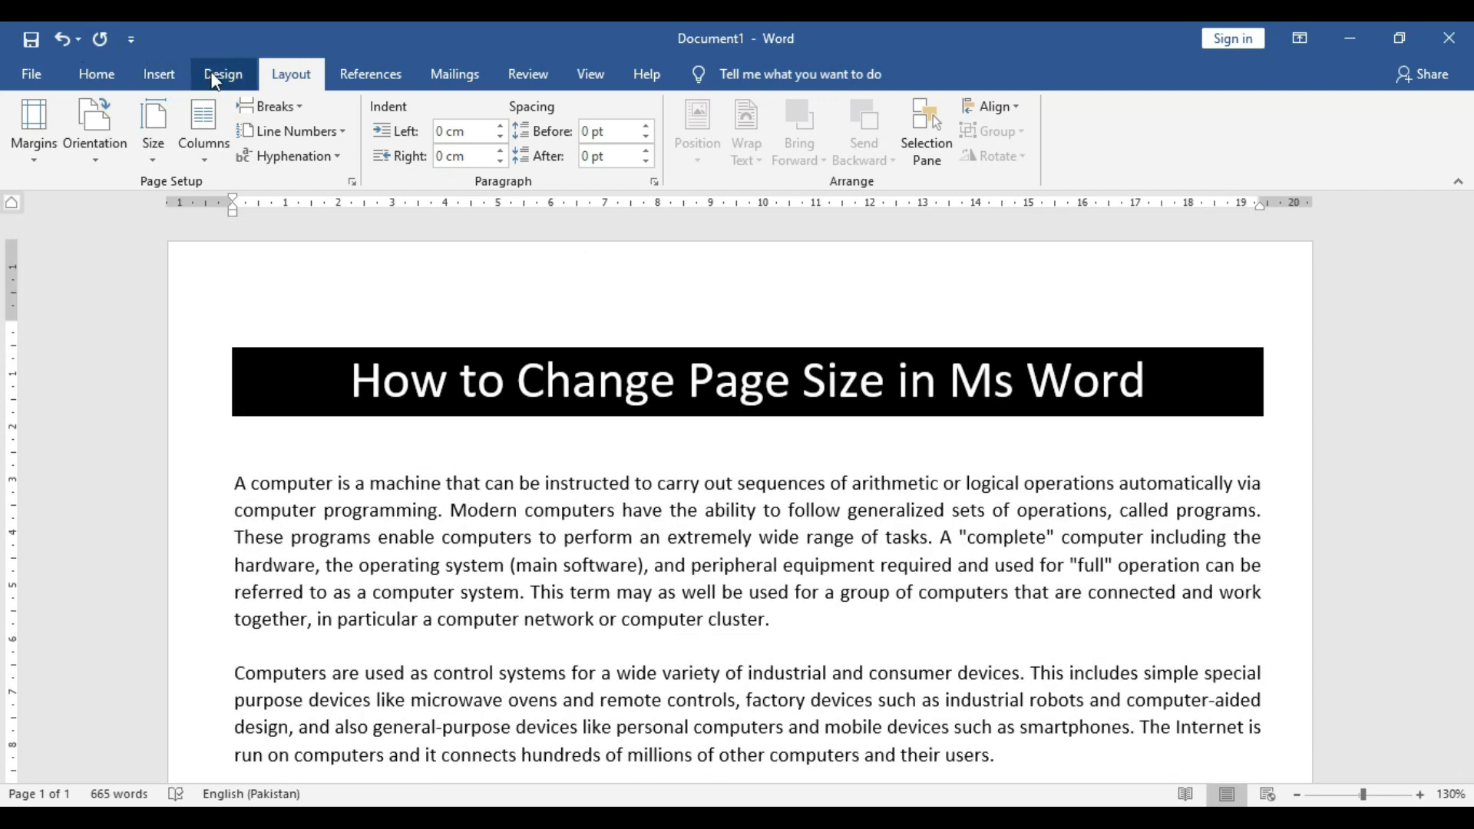
click(155, 158)
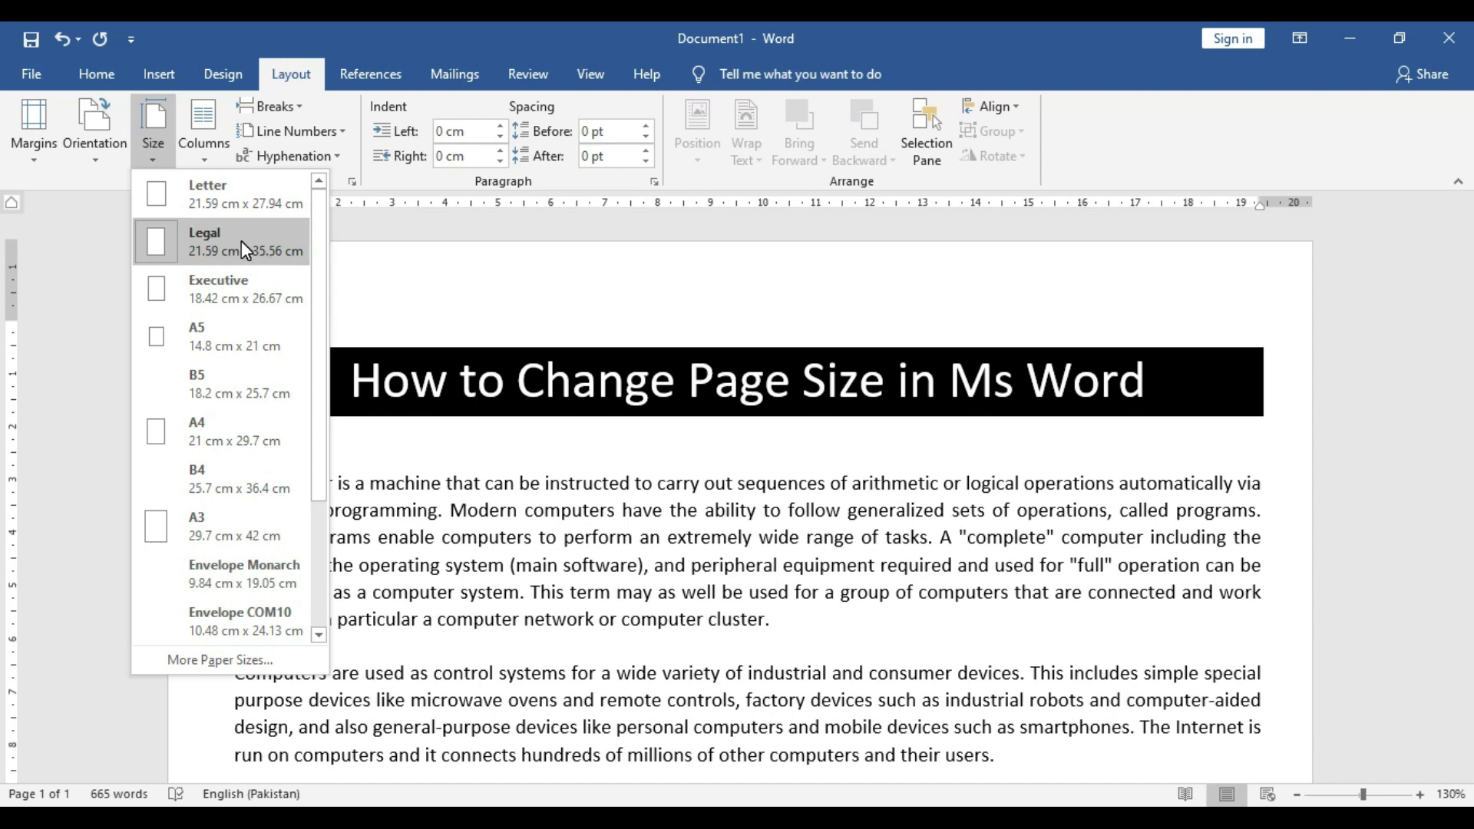
click(254, 436)
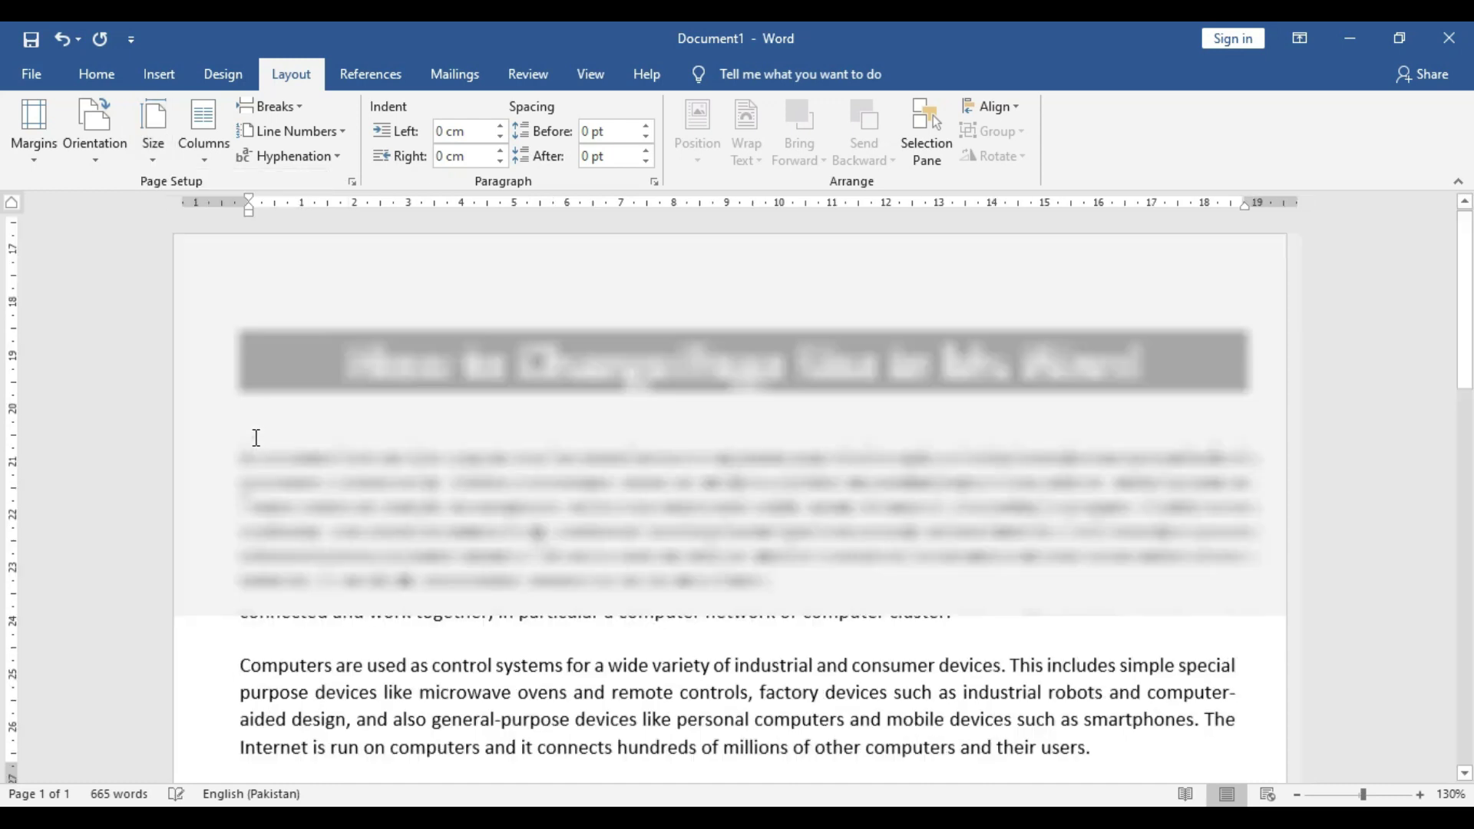
scroll(622, 417, up, 10)
scroll(622, 425, down, 5)
scroll(623, 425, down, 15)
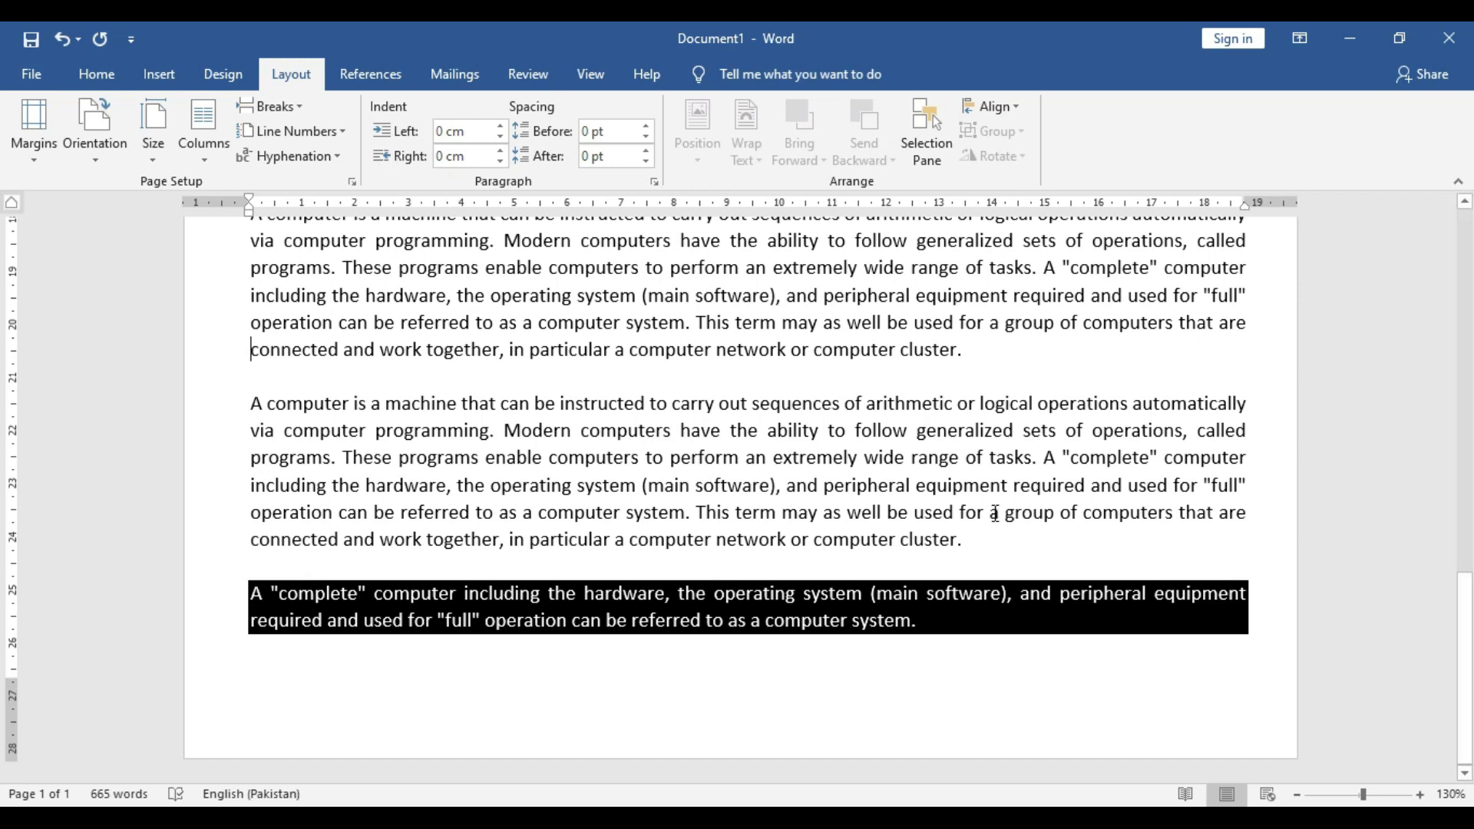
Switch the document to Legal paper again and look through the reflowed text from the page end upward
click(150, 161)
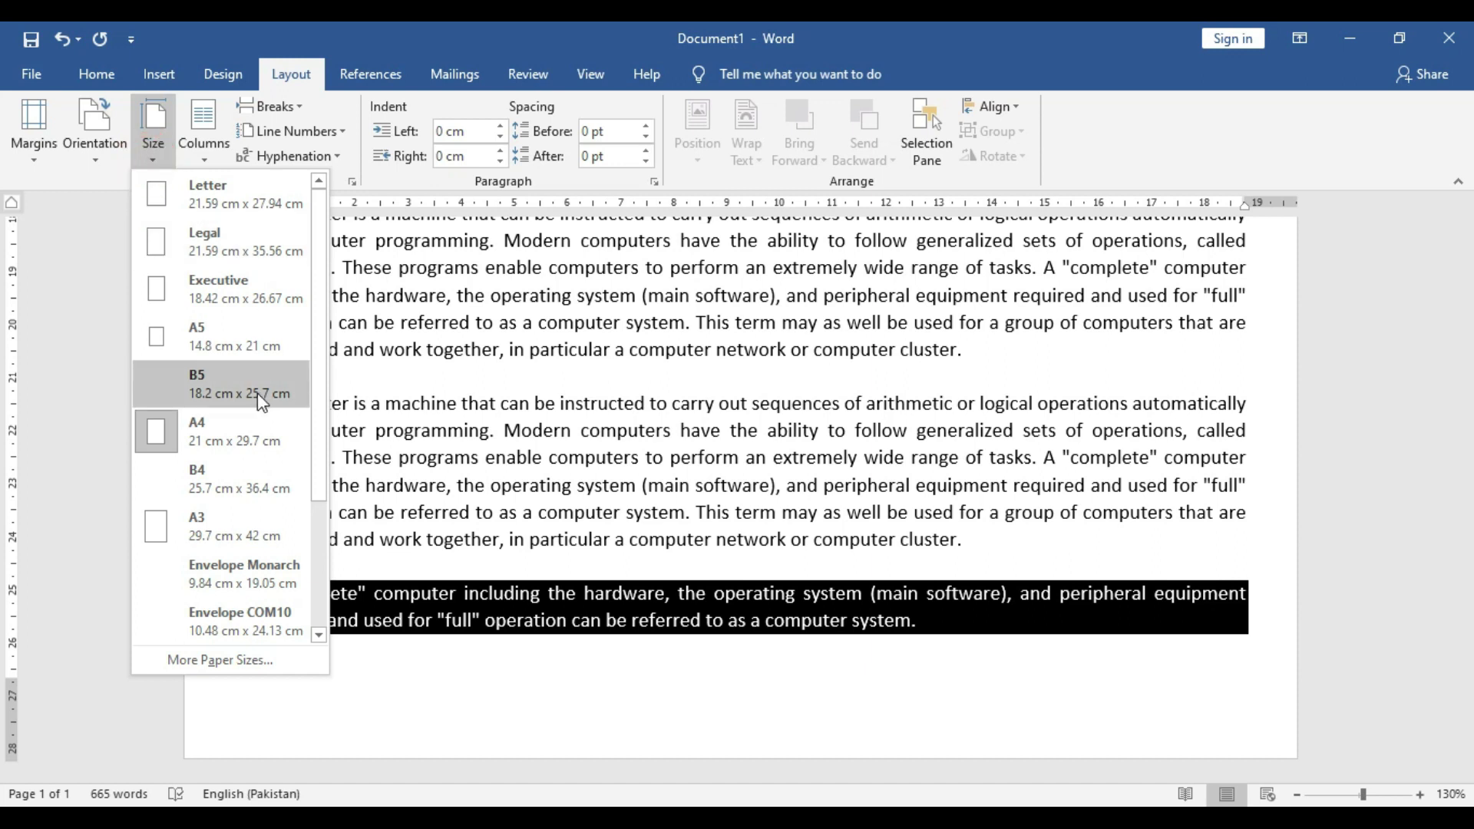
click(225, 243)
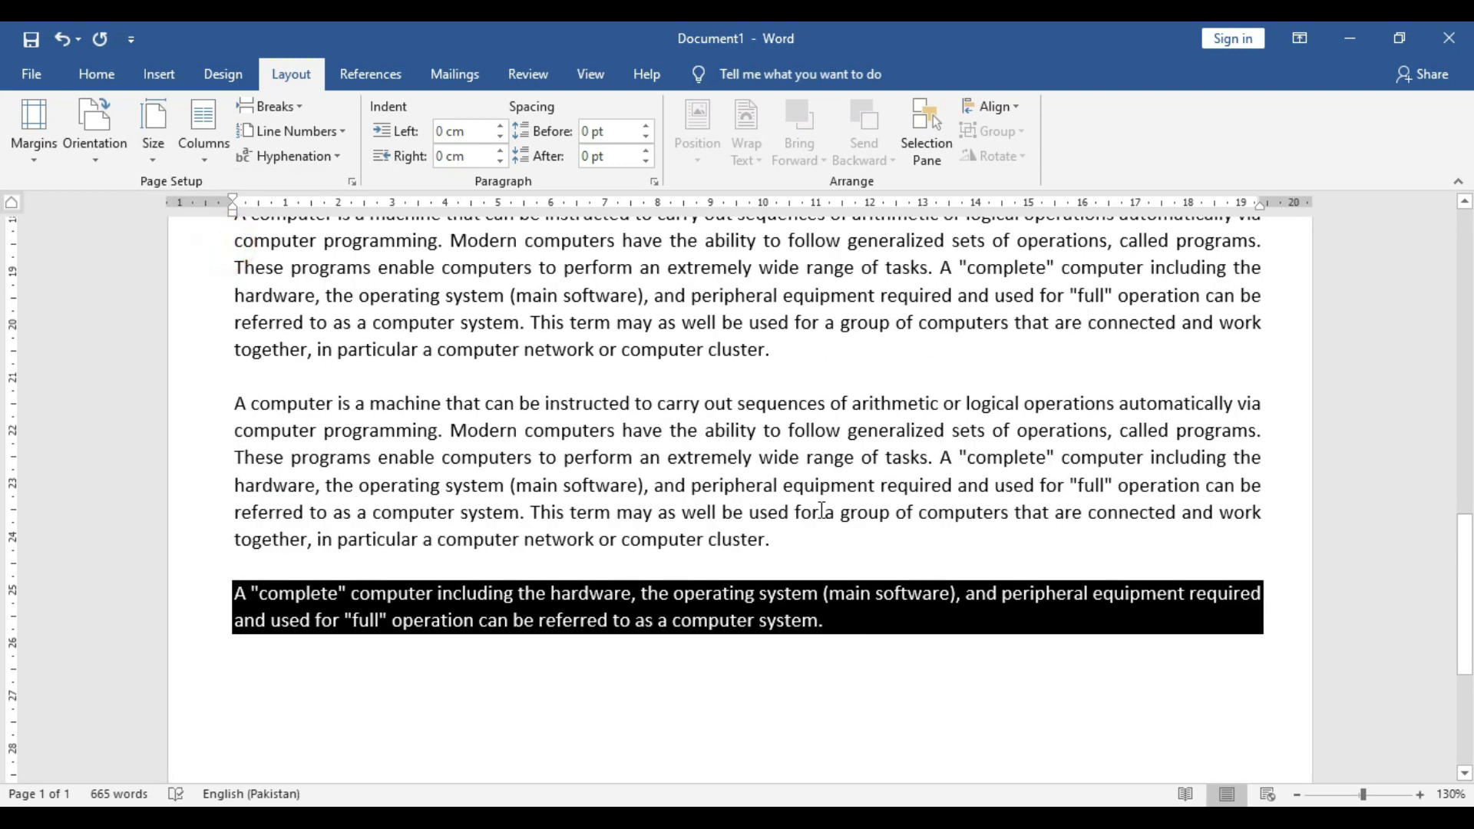
scroll(809, 507, down, 3)
scroll(821, 510, up, 10)
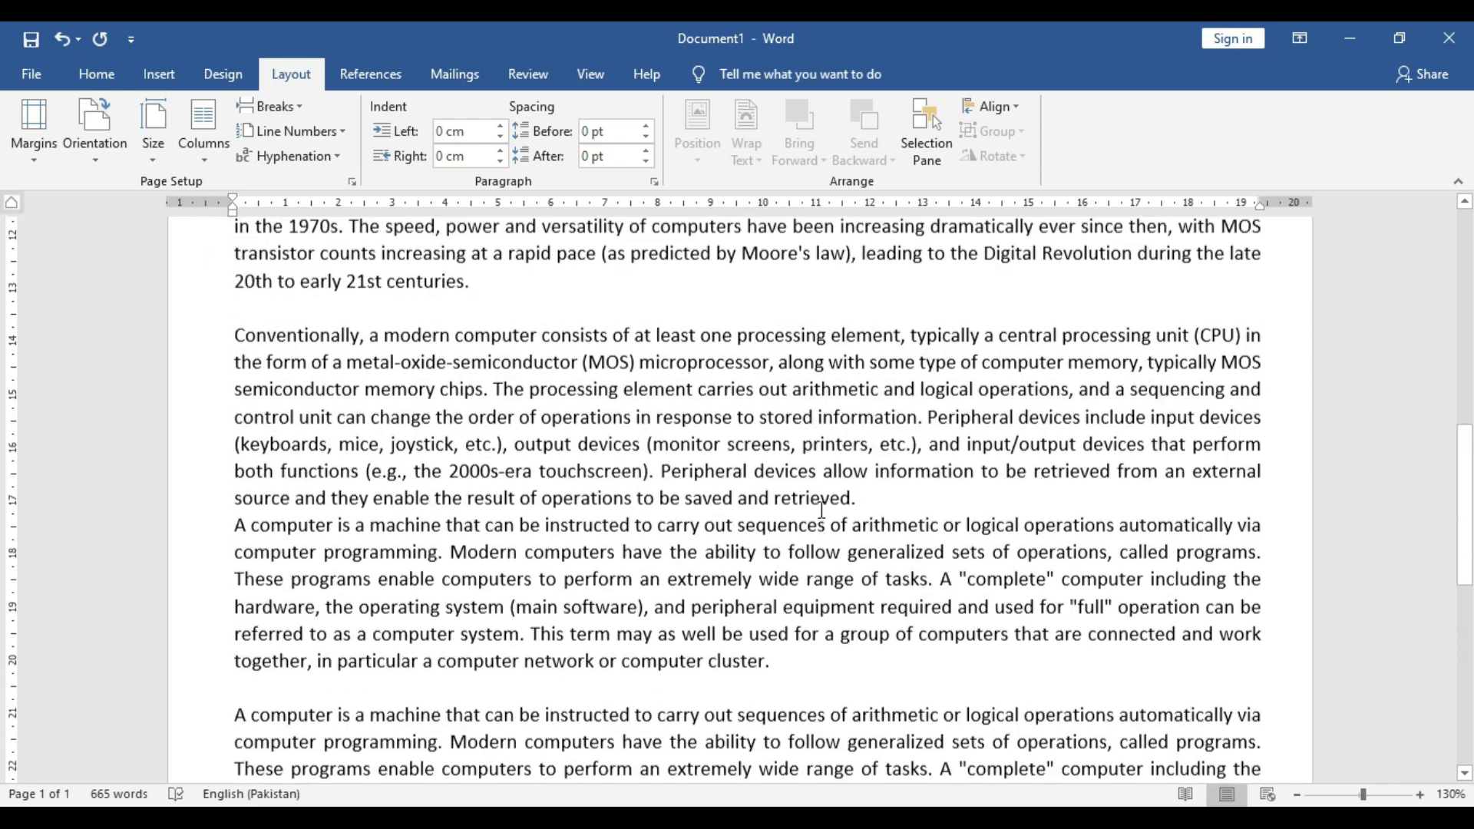
scroll(821, 509, up, 2)
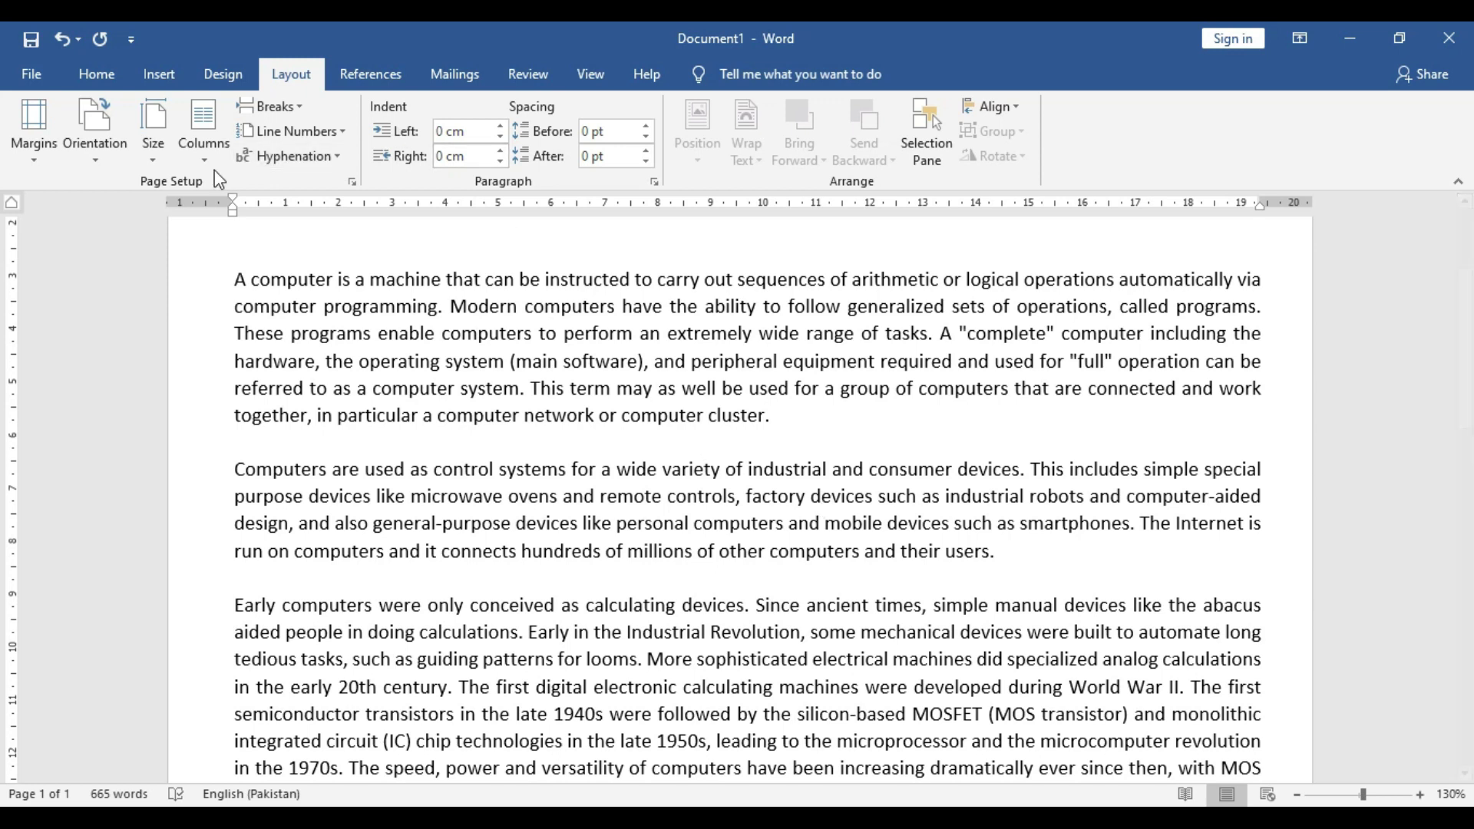
Review the paper size list without choosing a size, and examine the Legal page from its heading to the page end
click(152, 130)
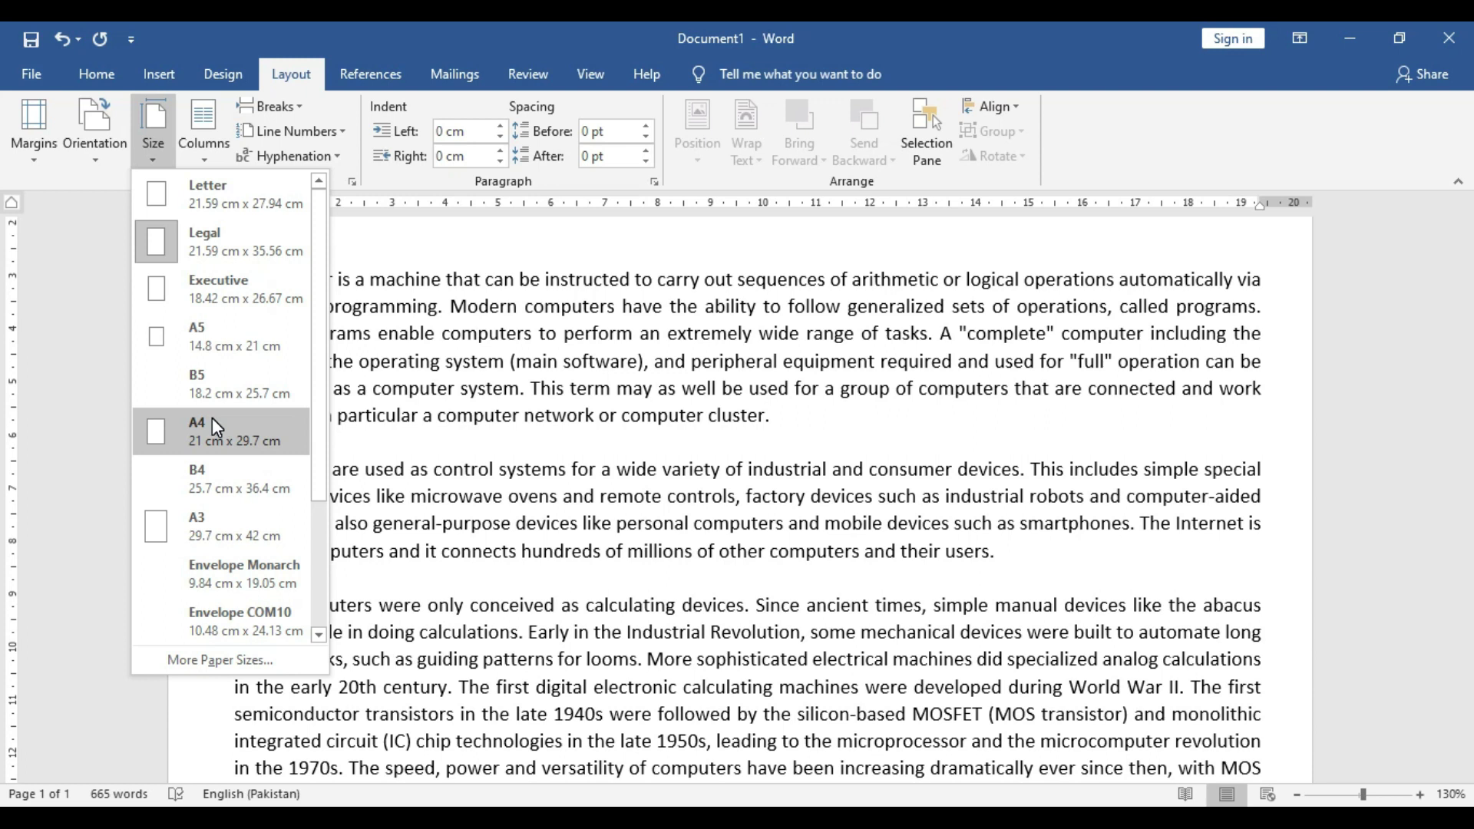
click(796, 408)
scroll(800, 413, up, 3)
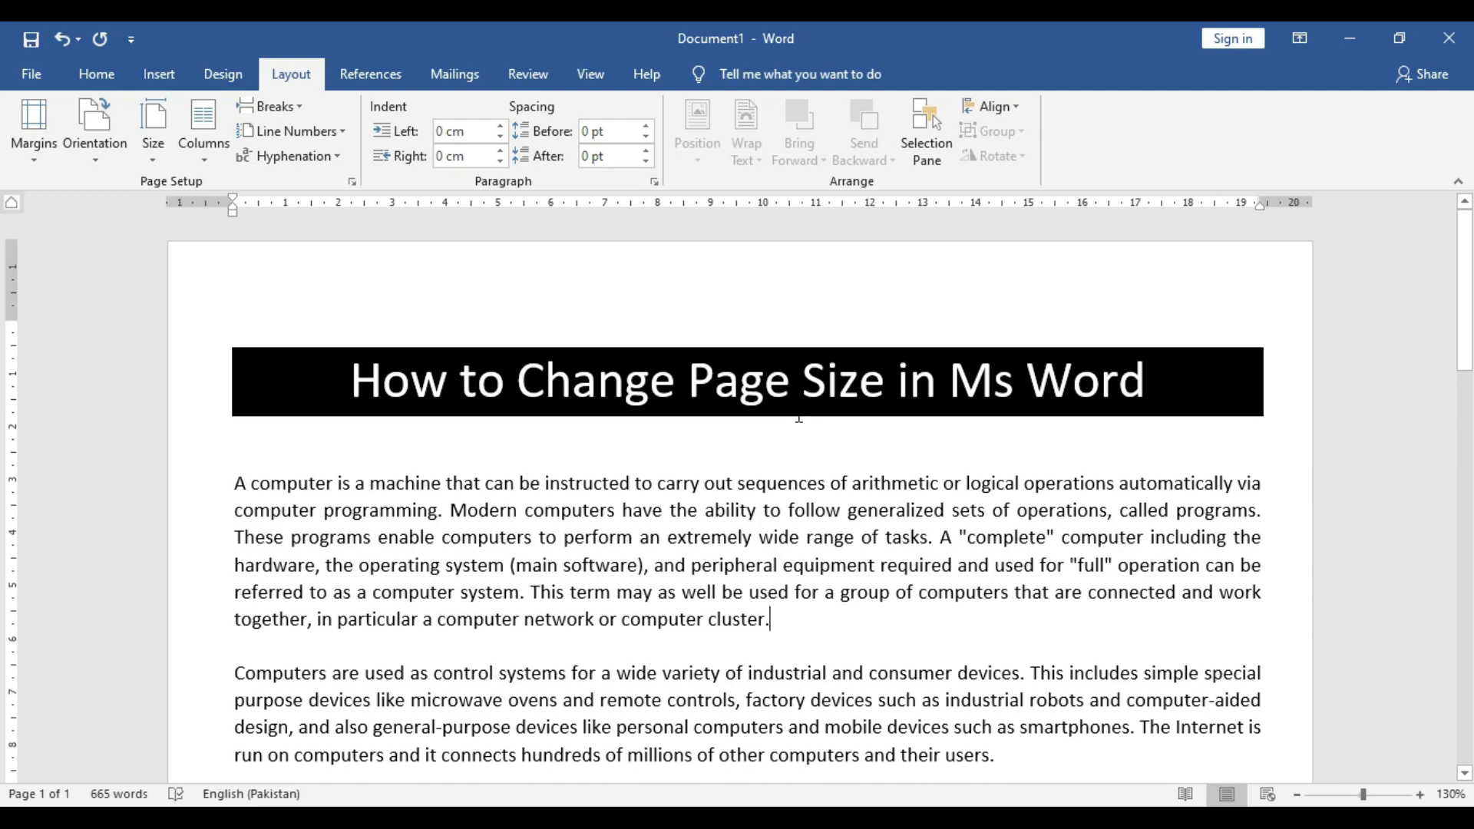
scroll(798, 418, down, 10)
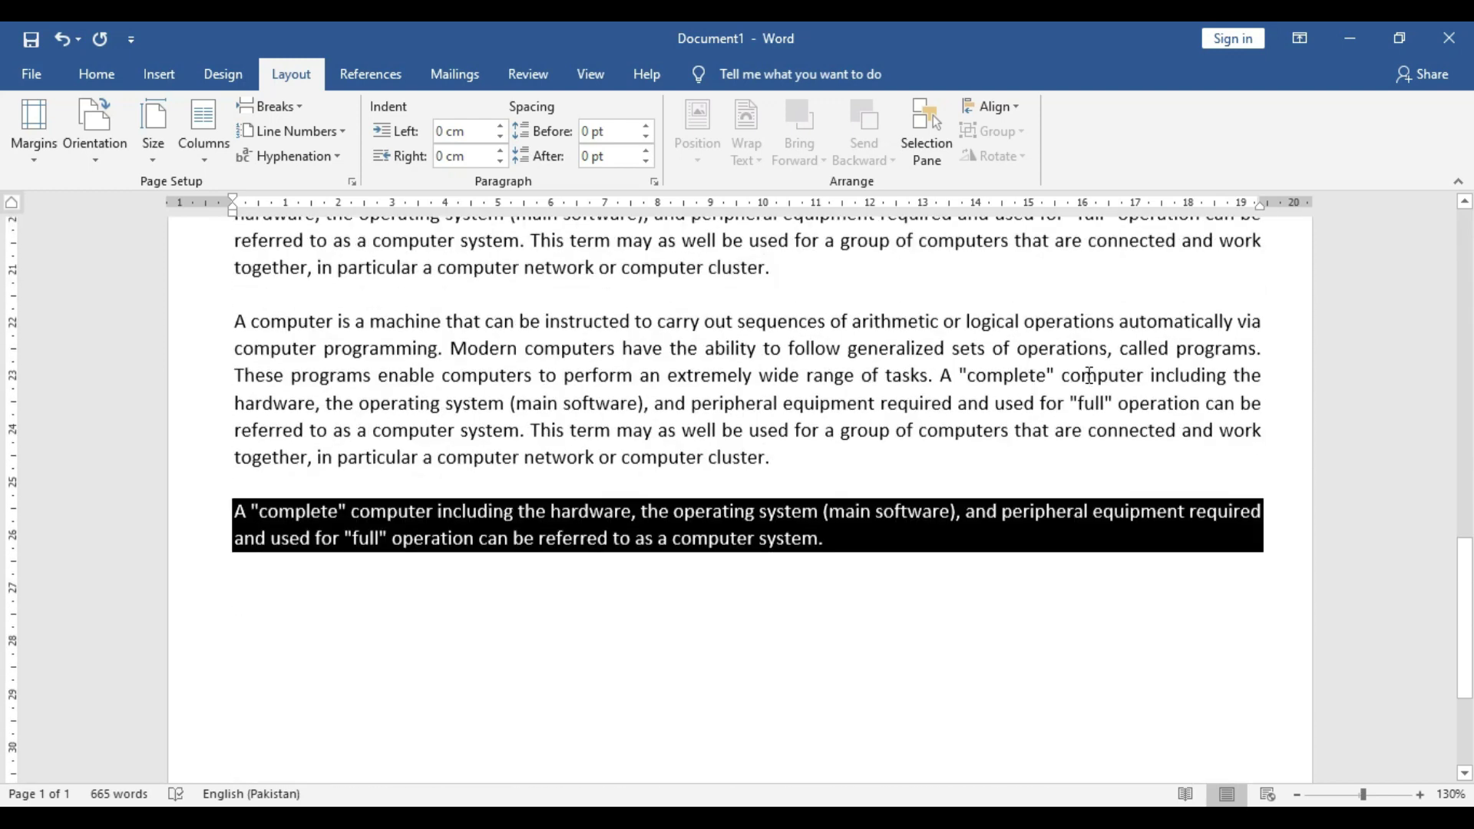
scroll(1089, 376, down, 3)
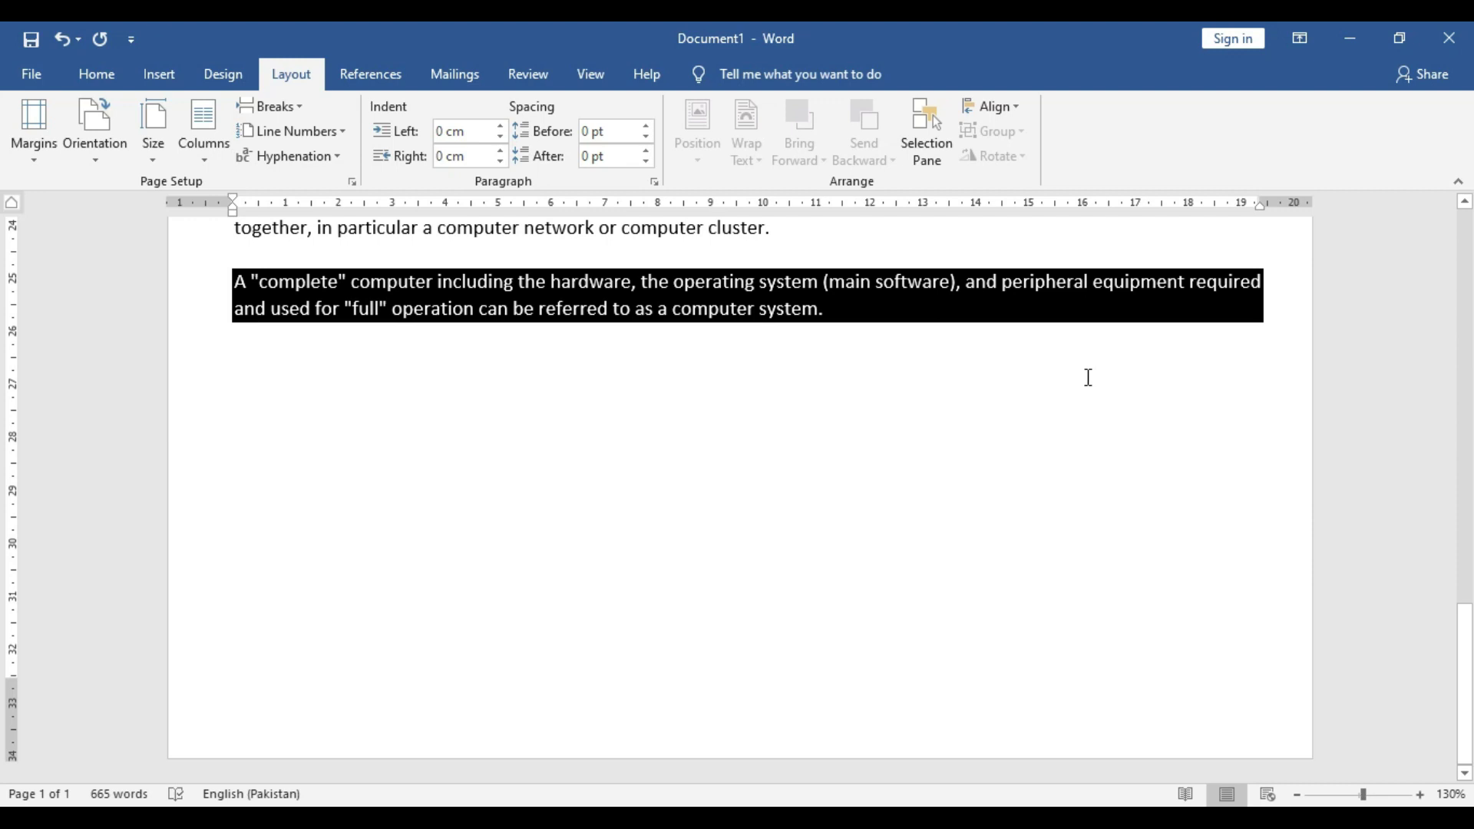
Return the document to A4 paper, look through the page, and select text in the shaded last paragraph
click(153, 134)
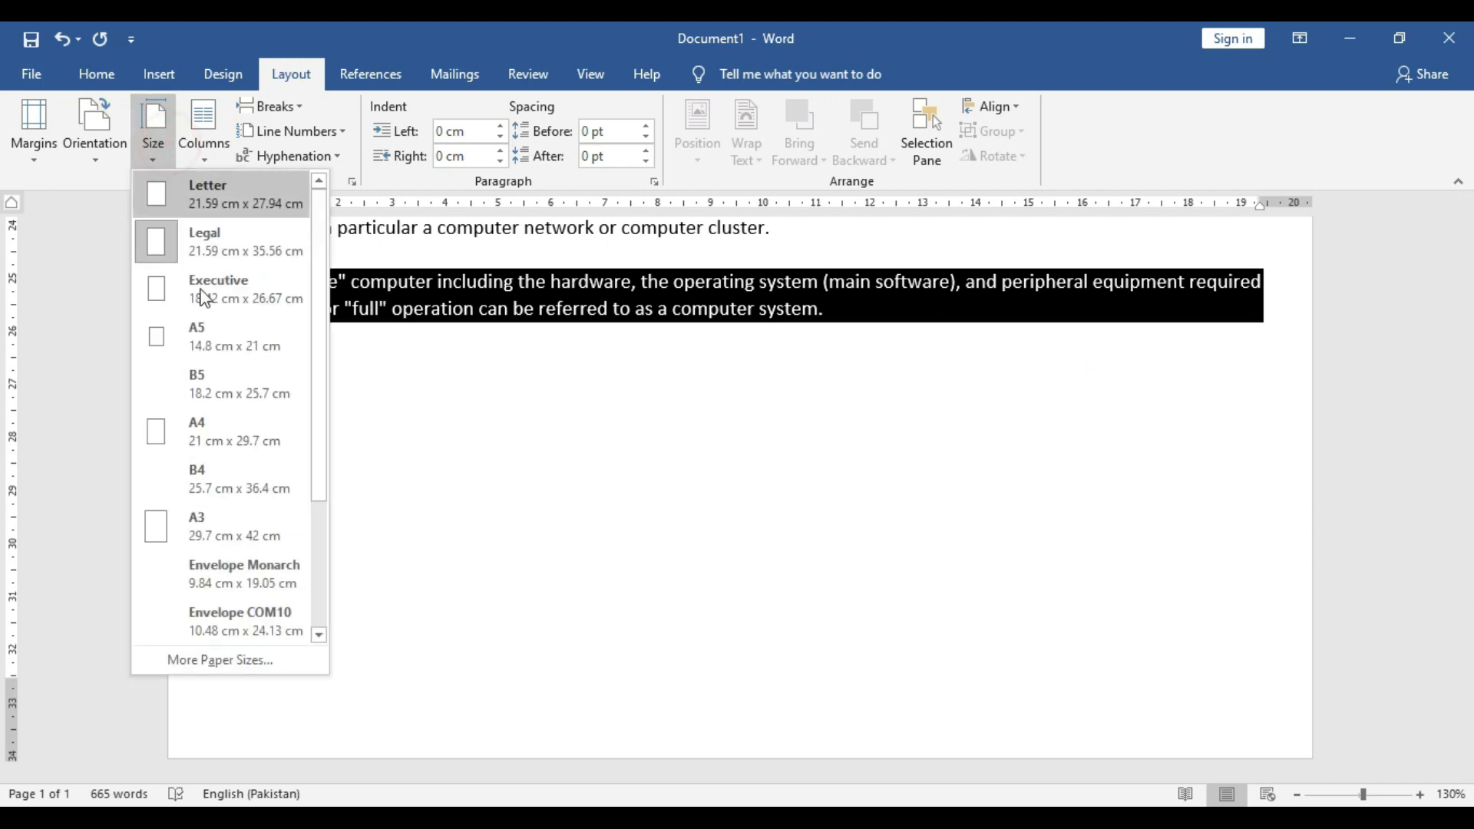
click(246, 436)
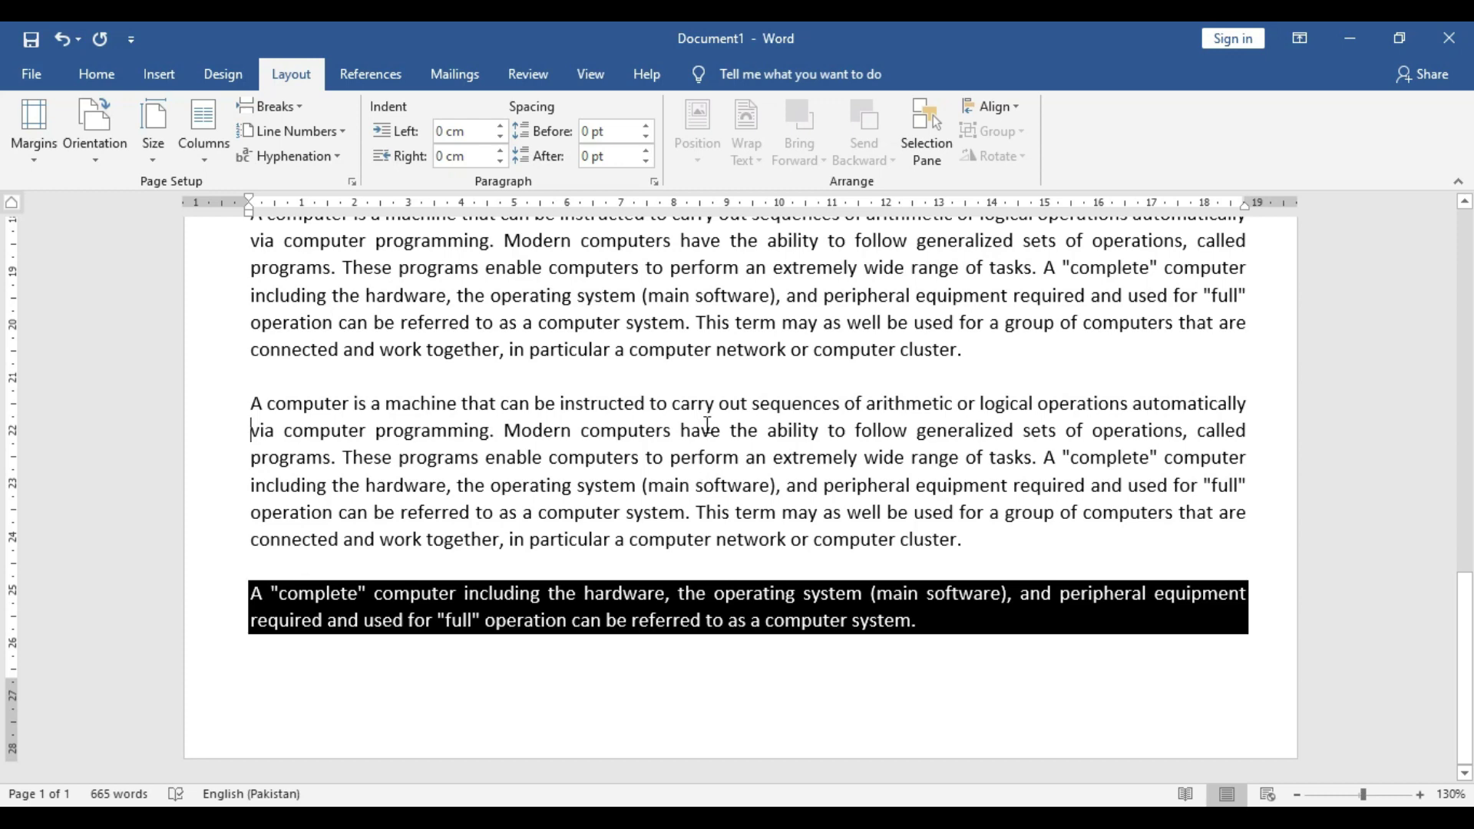
scroll(938, 585, up, 4)
scroll(938, 585, up, 9)
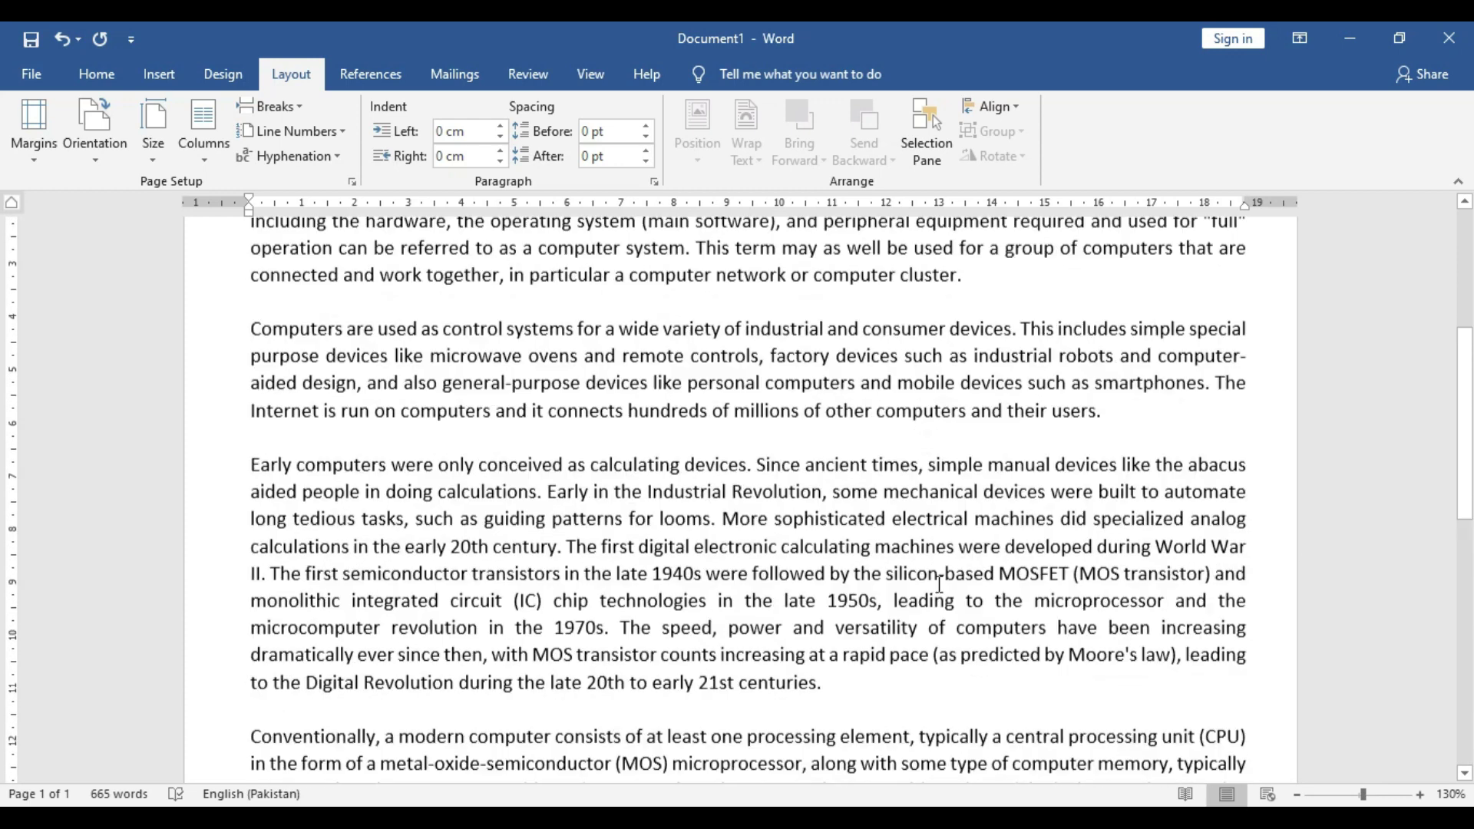
scroll(938, 585, down, 3)
scroll(938, 585, down, 13)
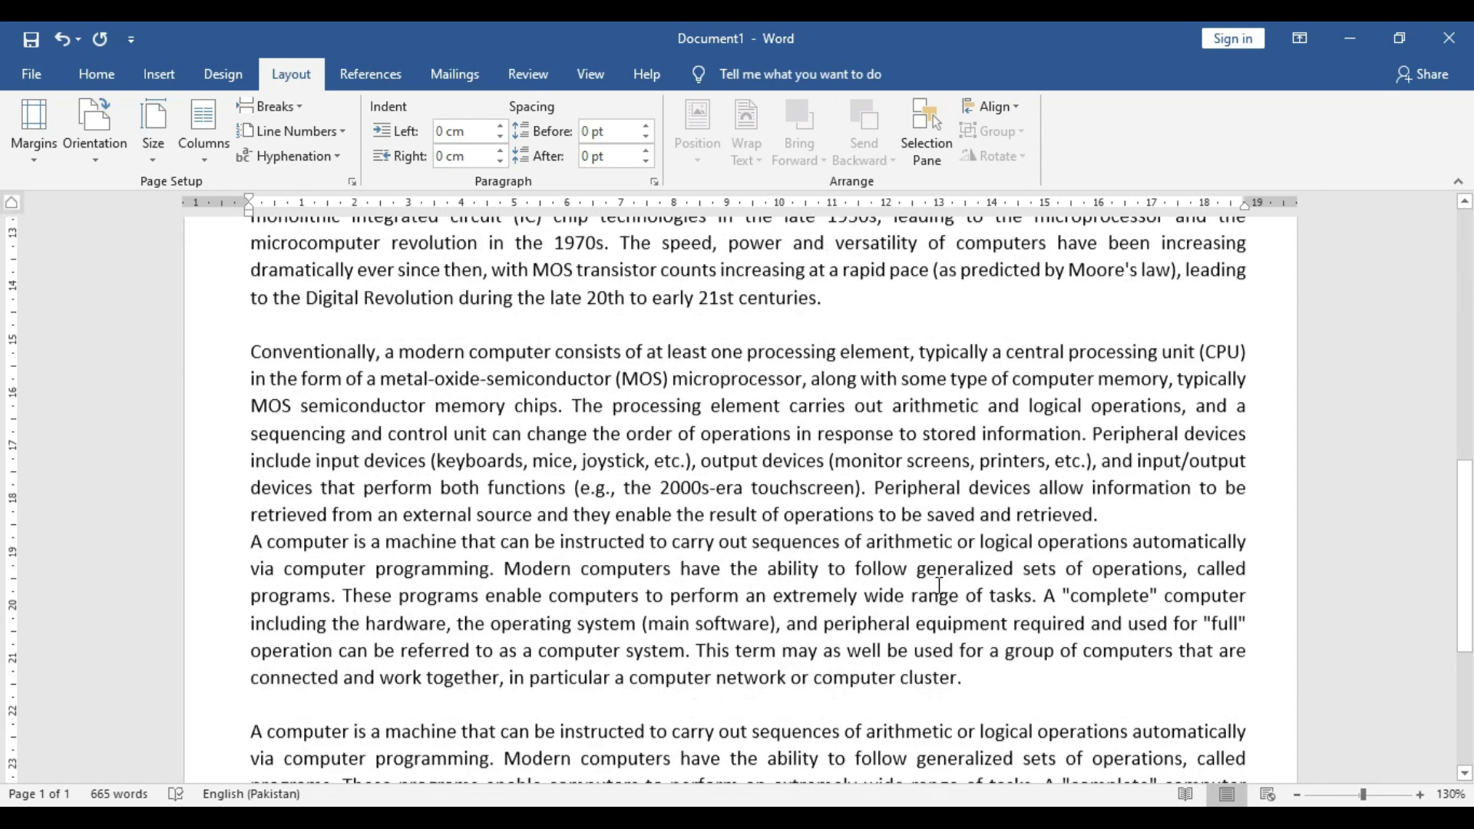
drag(923, 633, 717, 594)
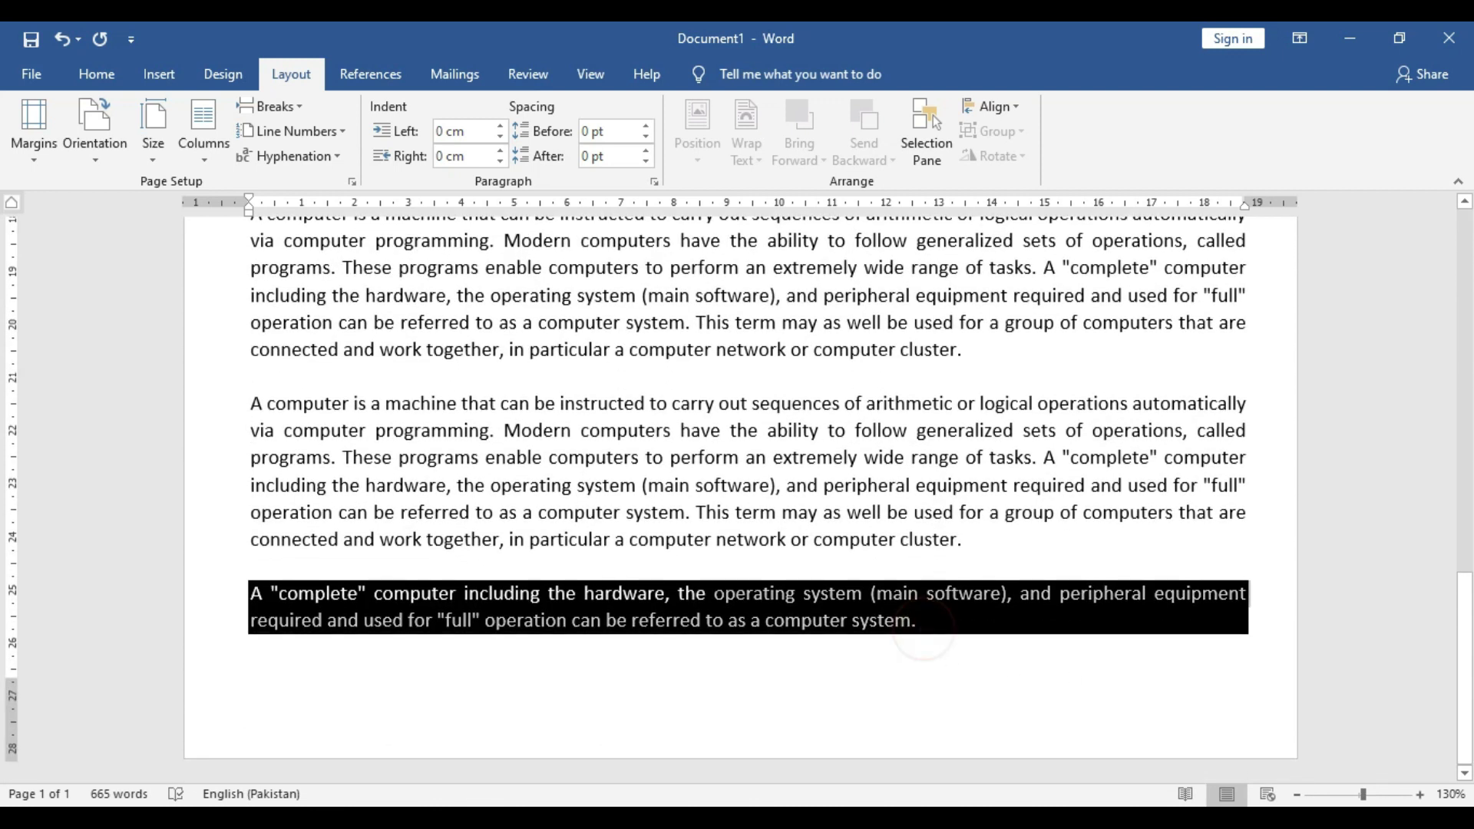
Review the paper size list with A4 kept, and examine the A4 page from its heading to the shaded last paragraph
click(931, 654)
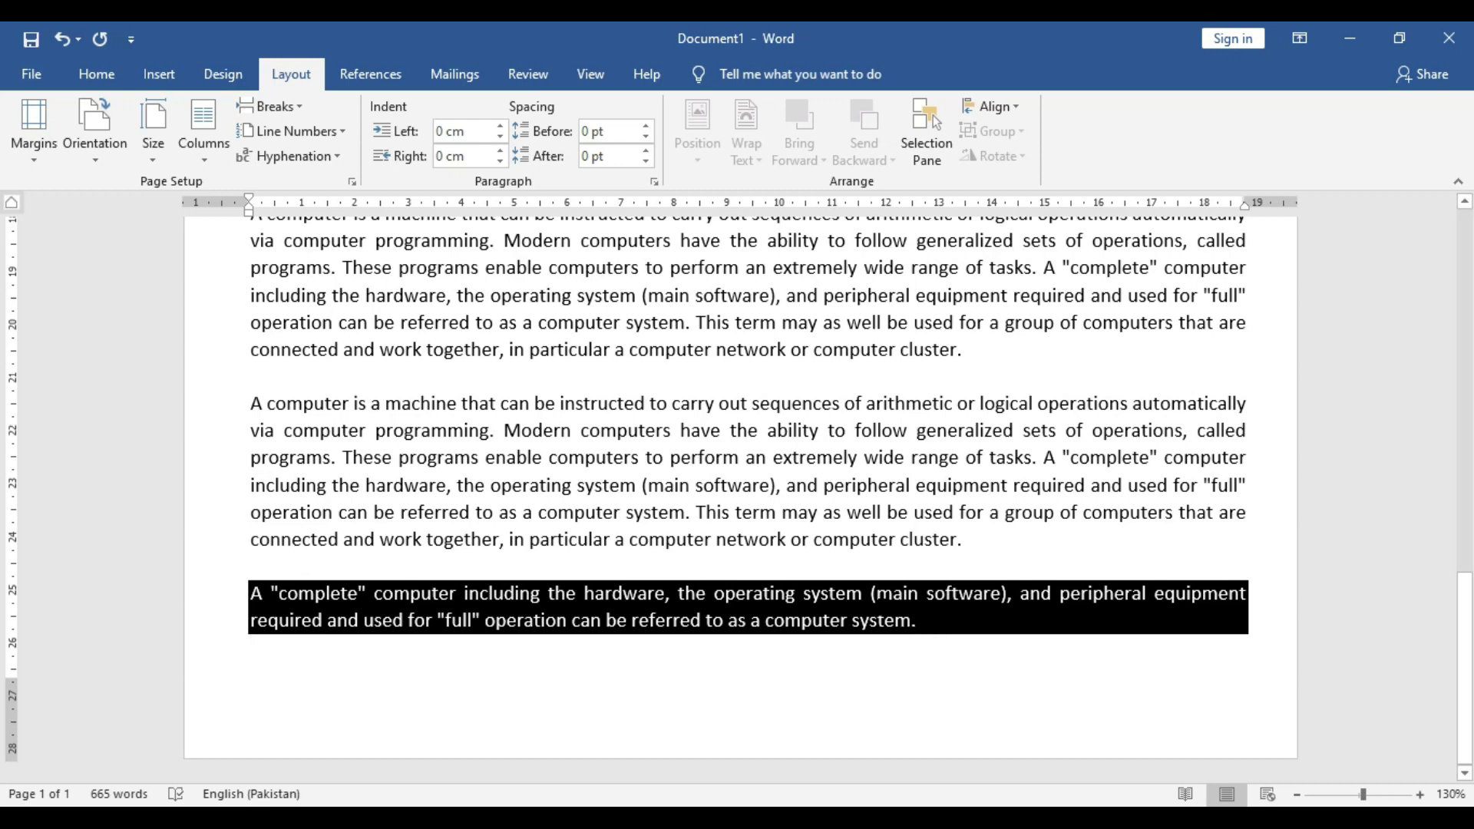
scroll(491, 409, up, 15)
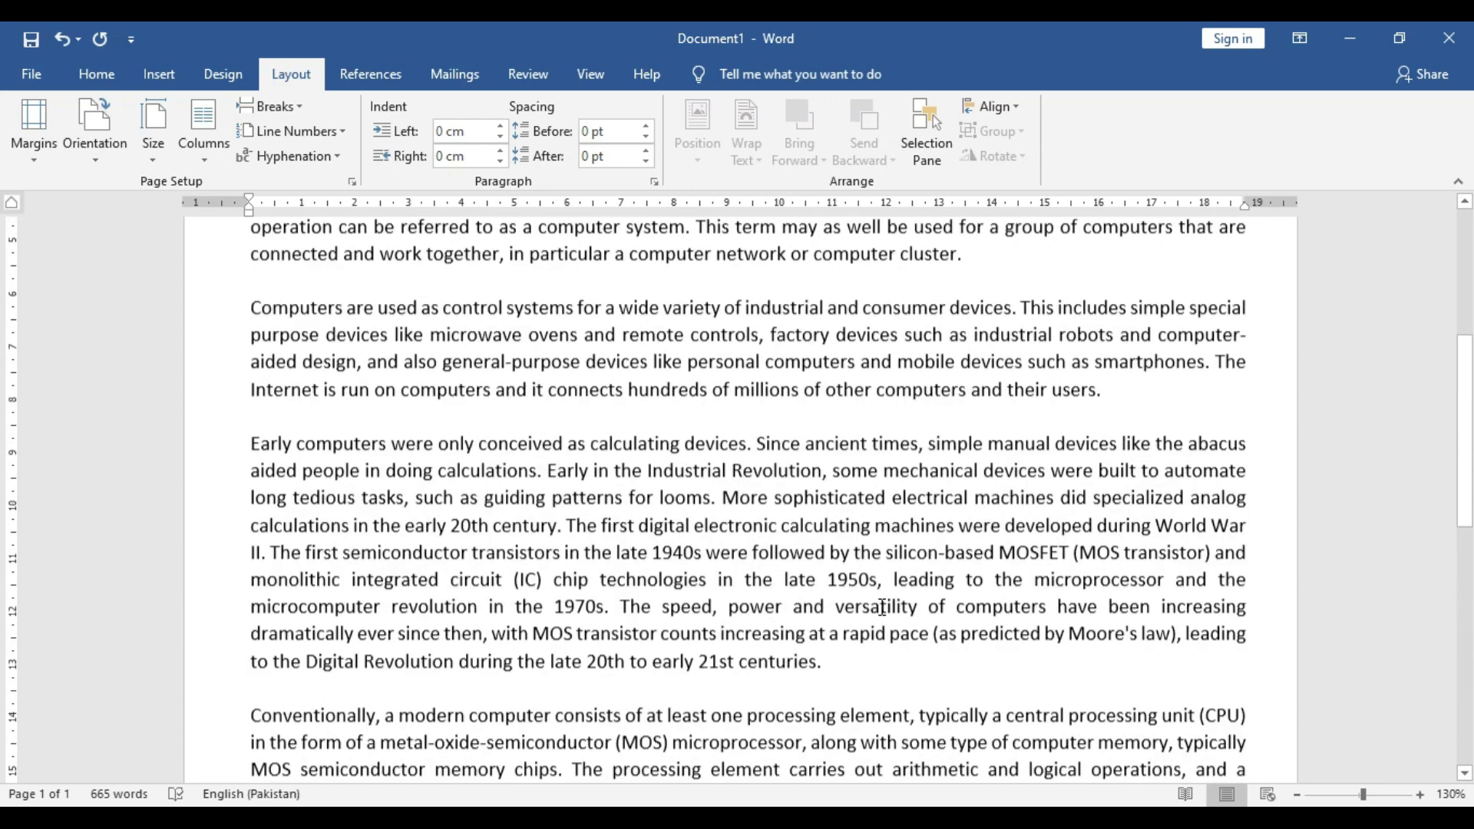
click(156, 145)
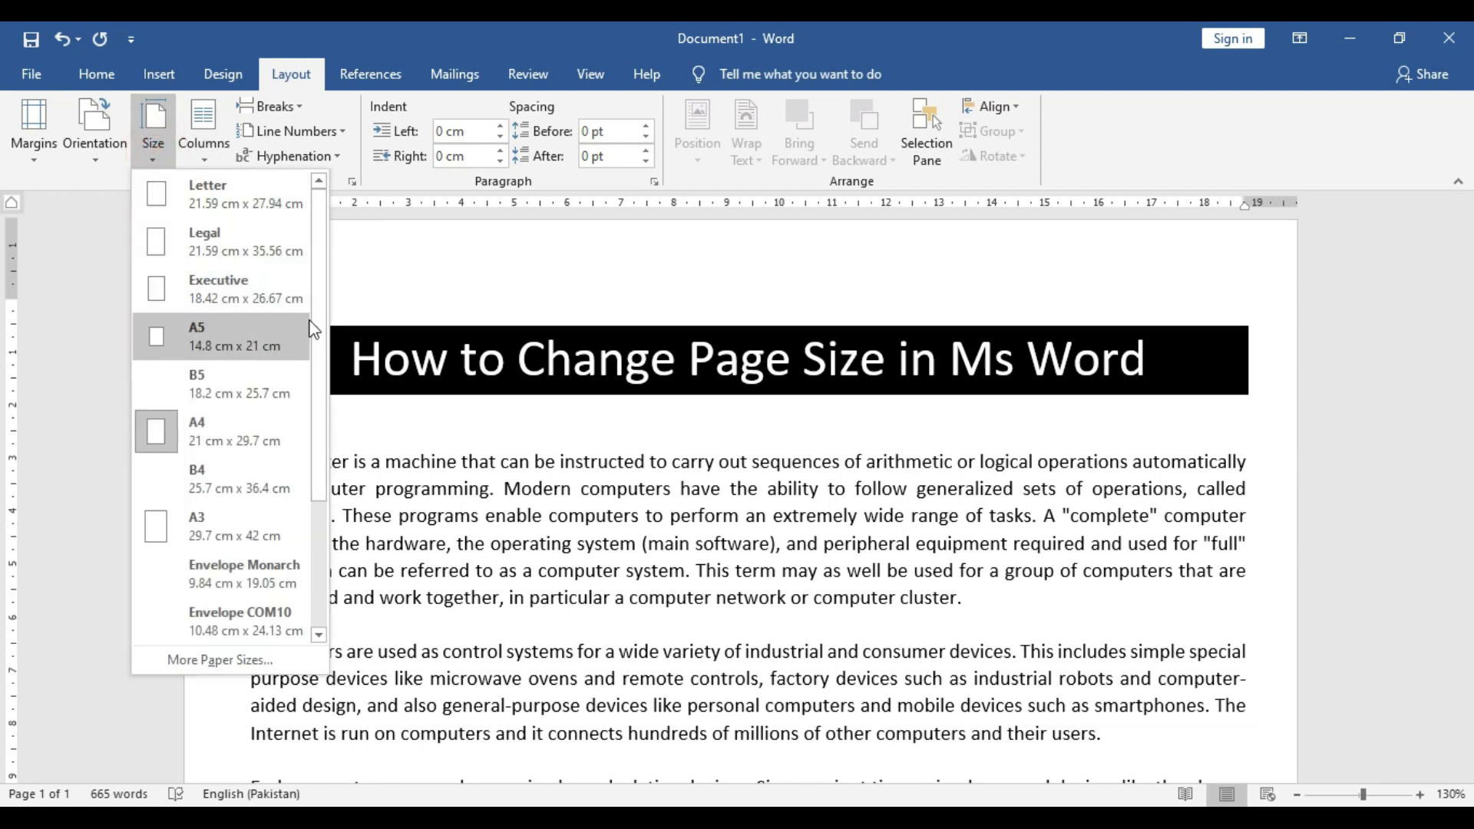
drag(313, 315, 314, 347)
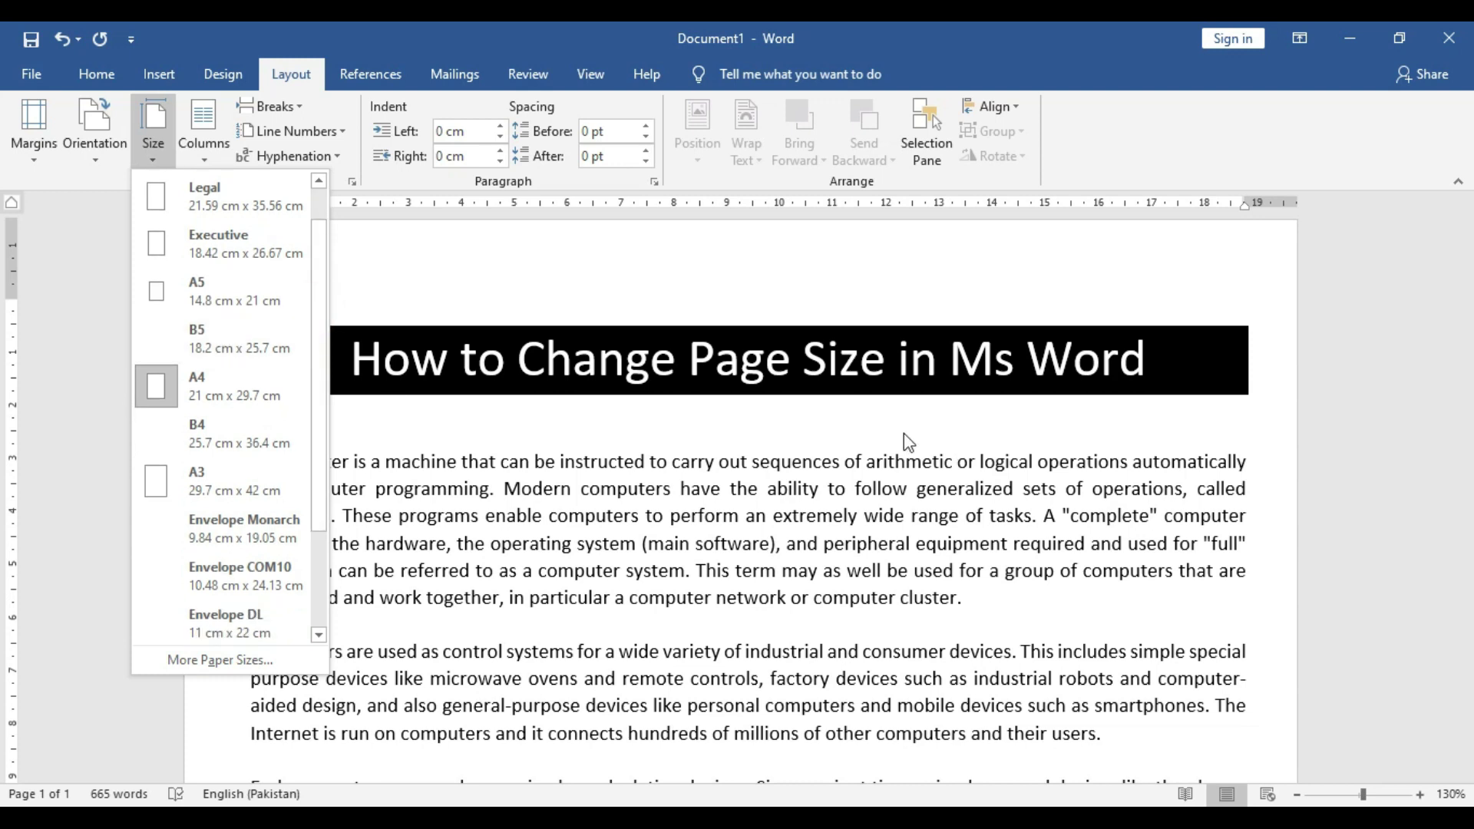
click(176, 388)
scroll(1132, 461, down, 10)
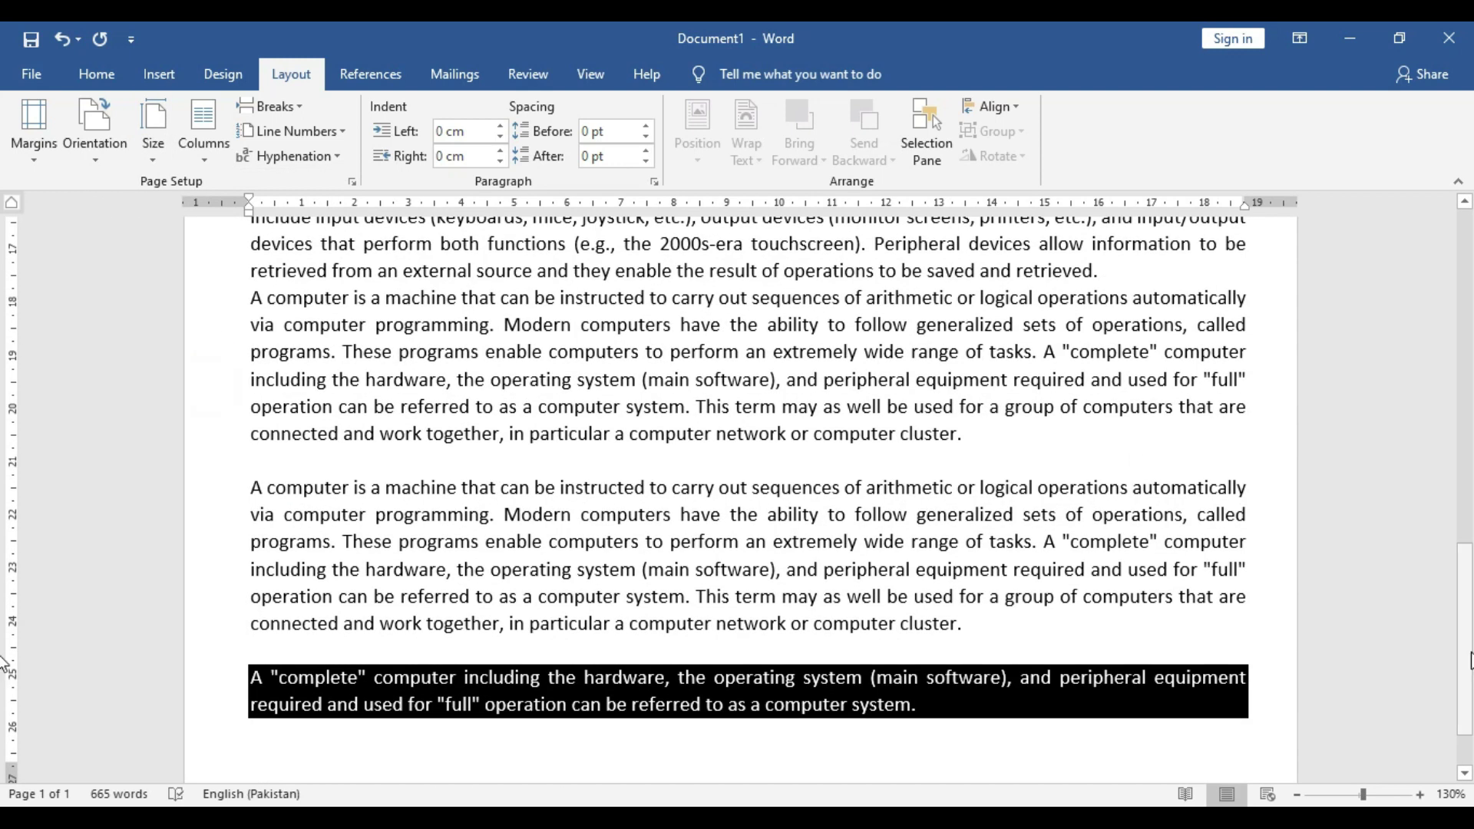
scroll(1466, 643, down, 1)
drag(1466, 695, 1447, 291)
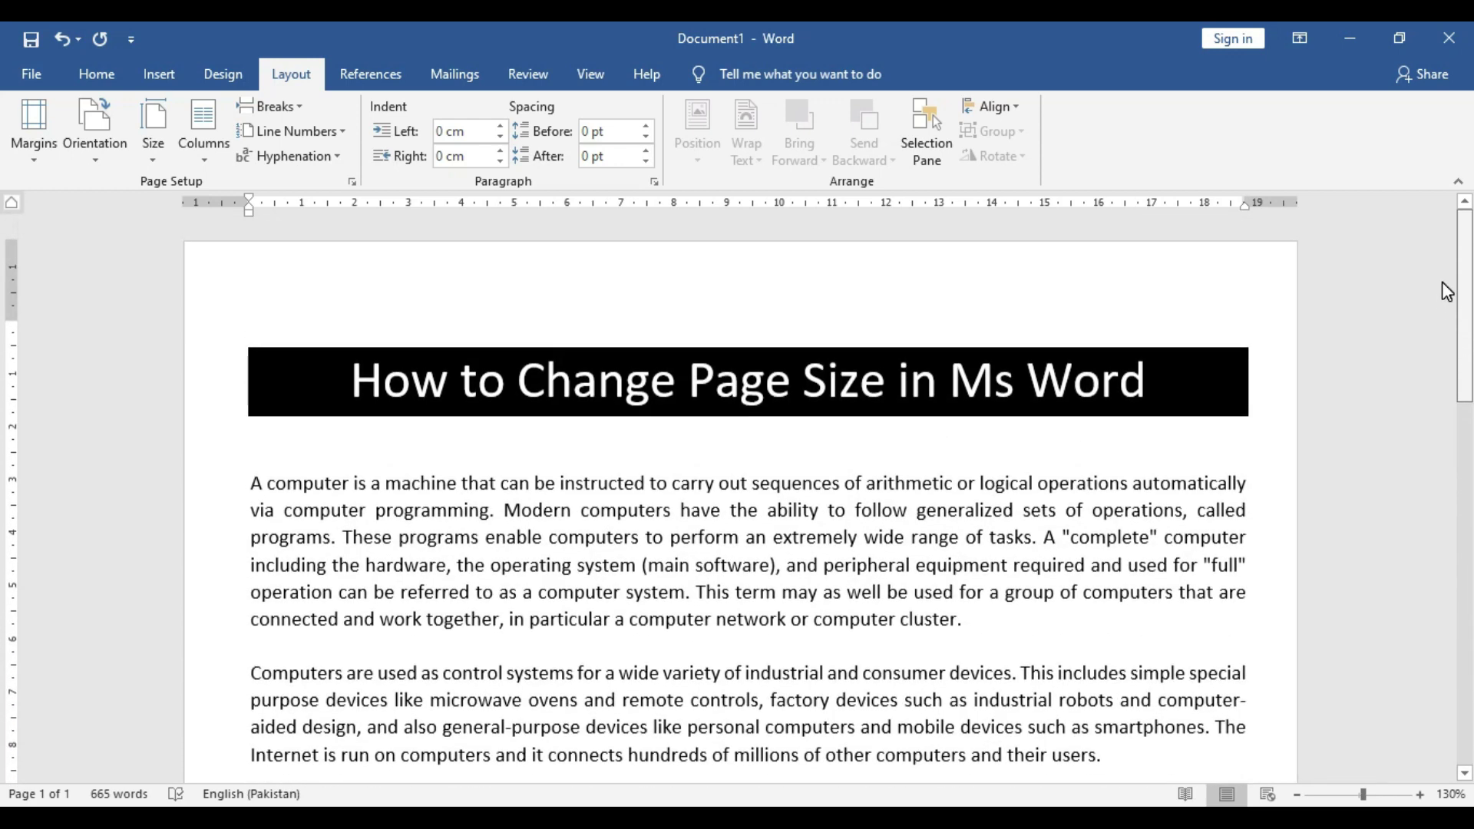
scroll(1446, 292, down, 10)
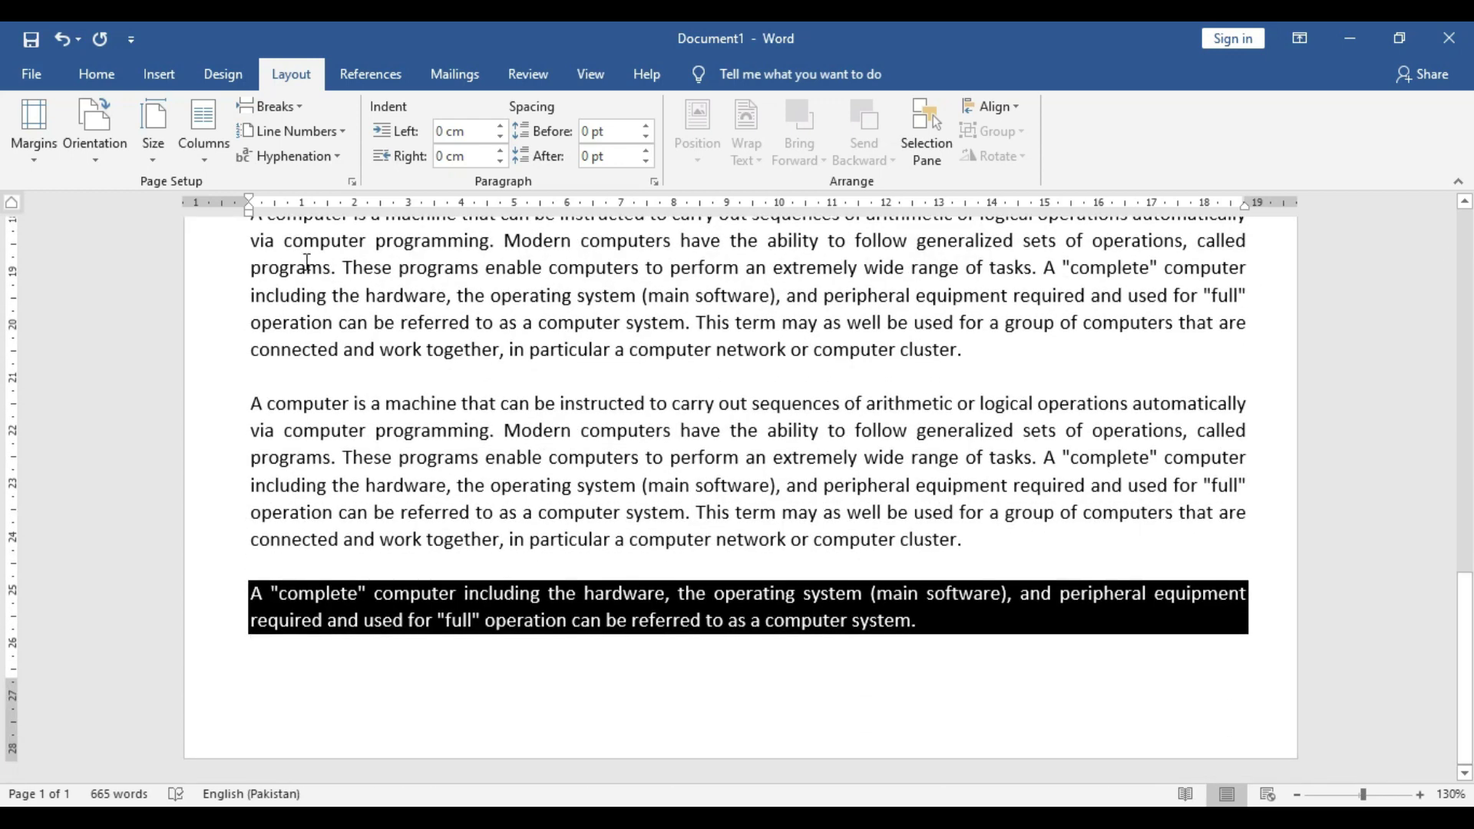
Change the paper size to B5 (18.2 cm x 25.7 cm) and look through the reflowed text down to the document end and back
click(152, 140)
click(246, 401)
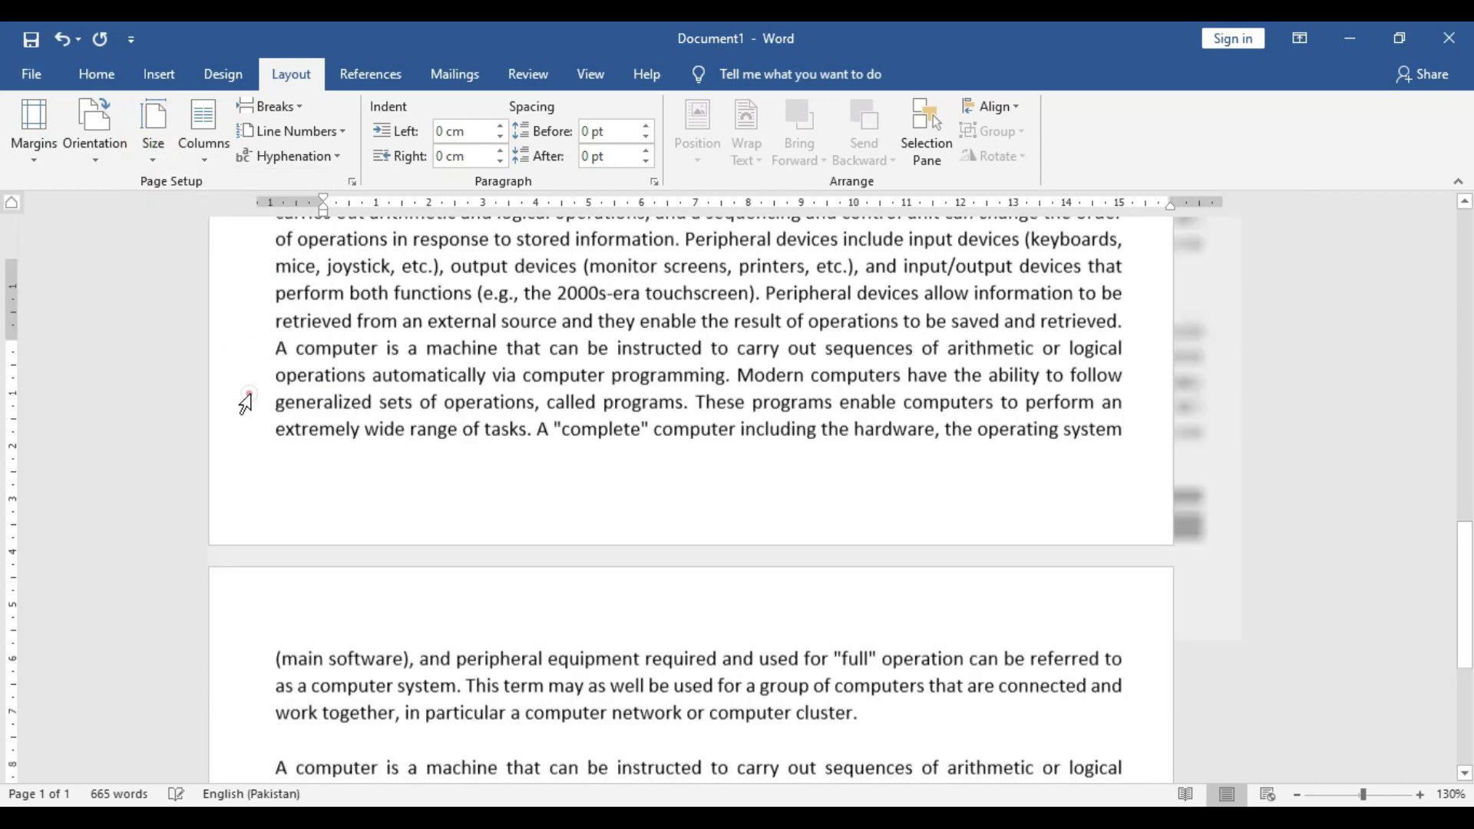
drag(1463, 511, 1462, 228)
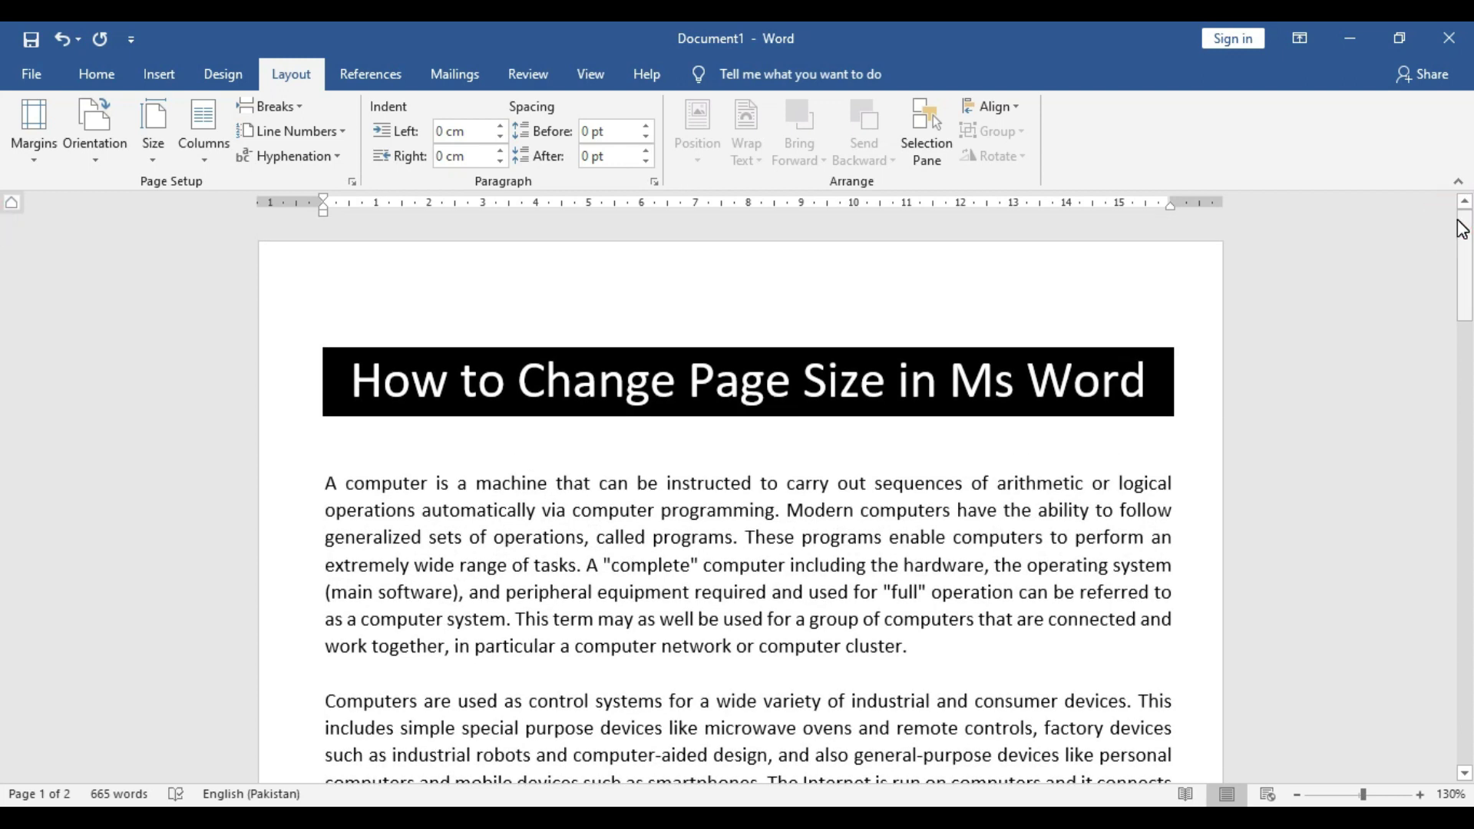
drag(1462, 229, 1469, 530)
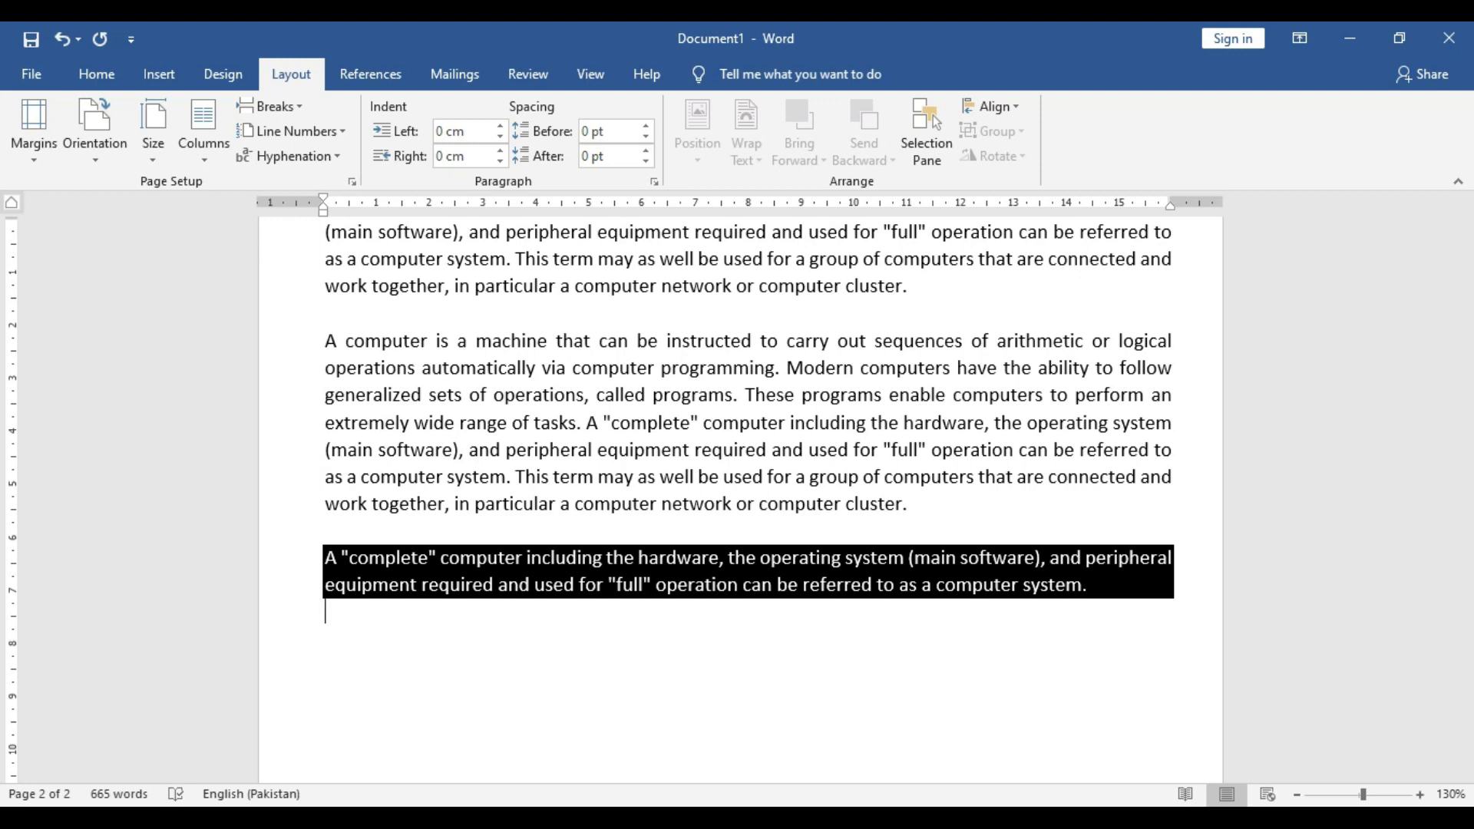
scroll(1094, 586, down, 3)
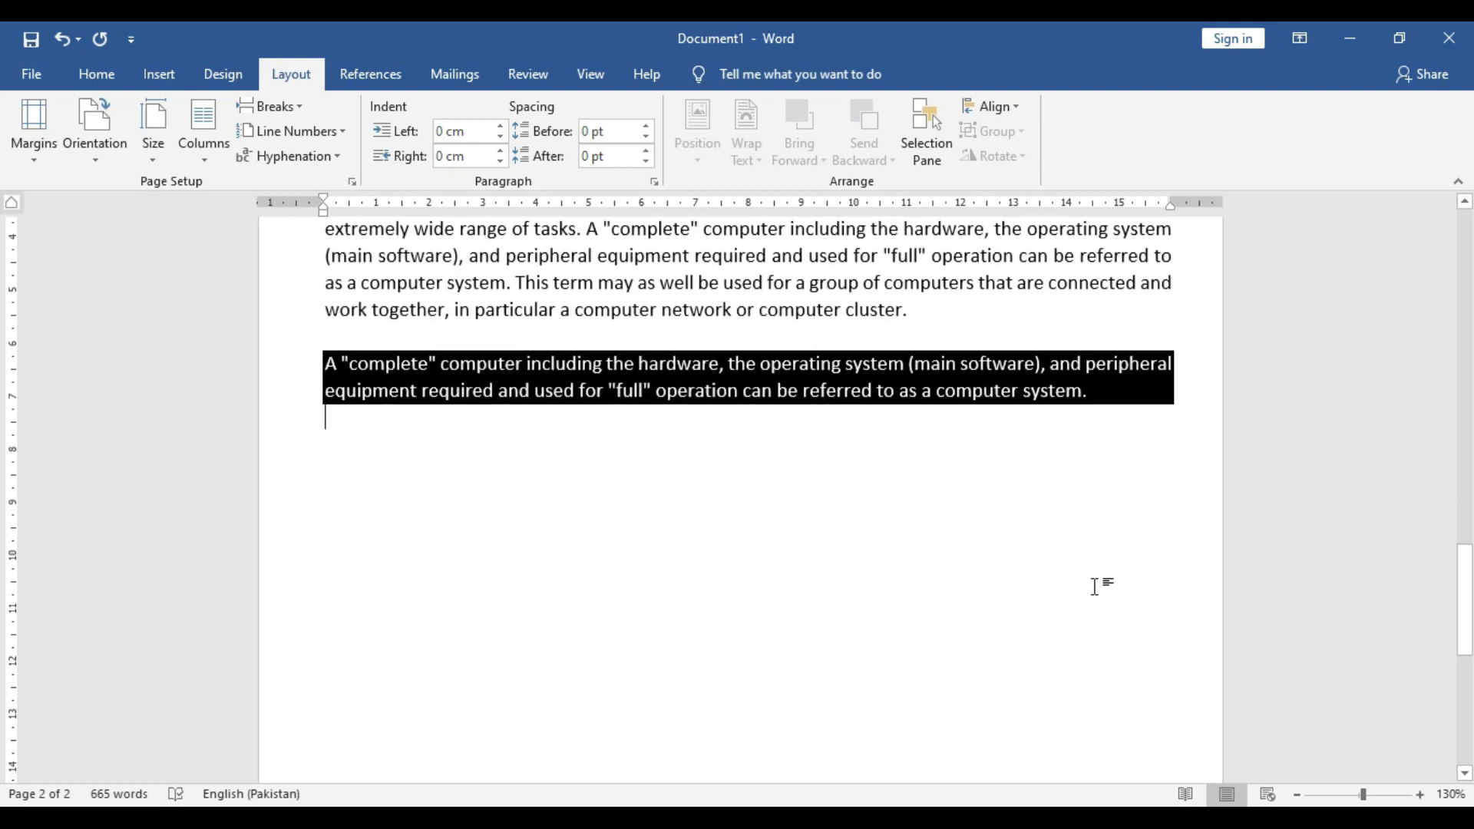
scroll(1094, 587, down, 8)
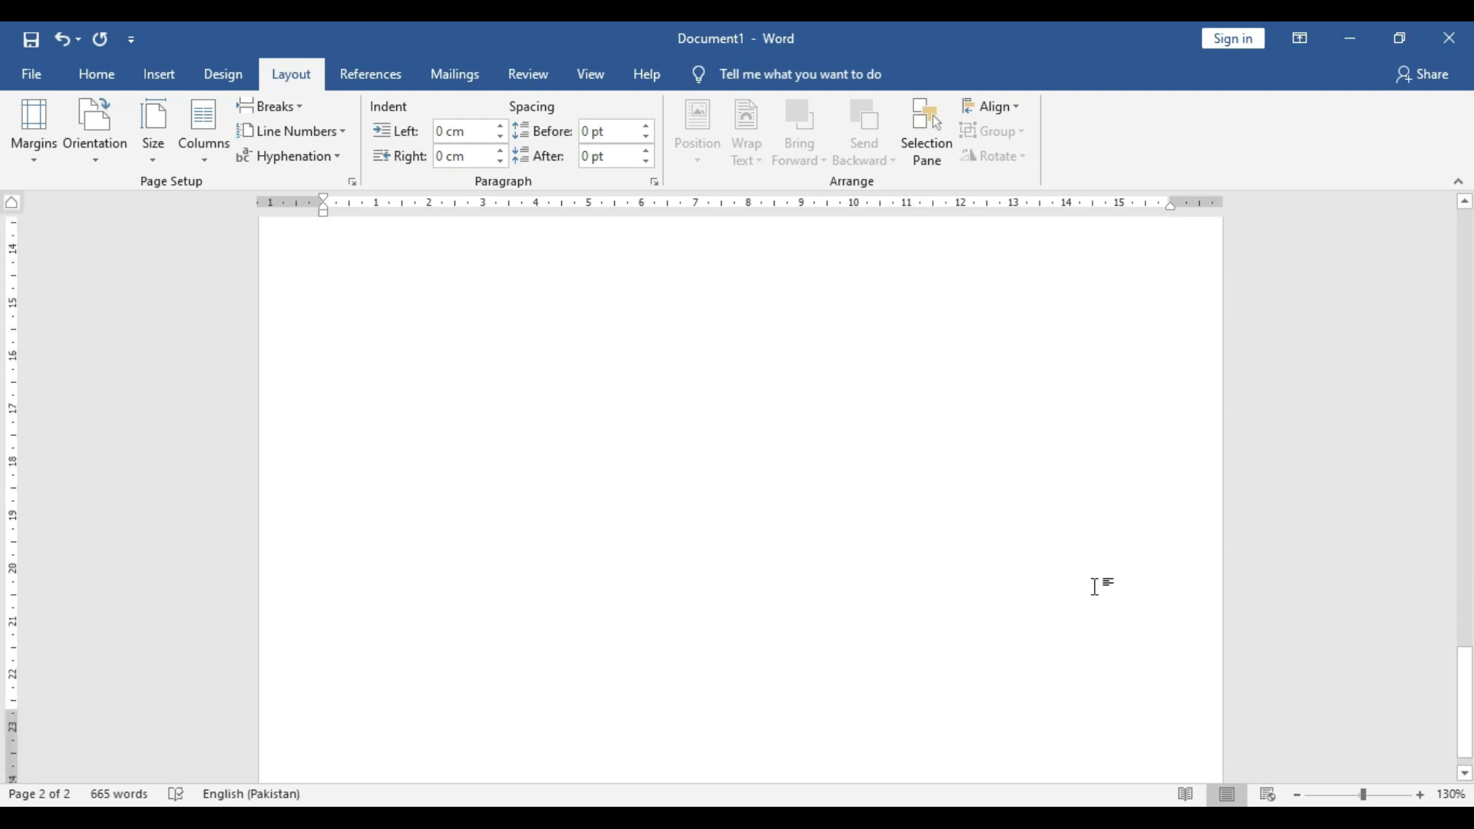
scroll(1094, 586, up, 10)
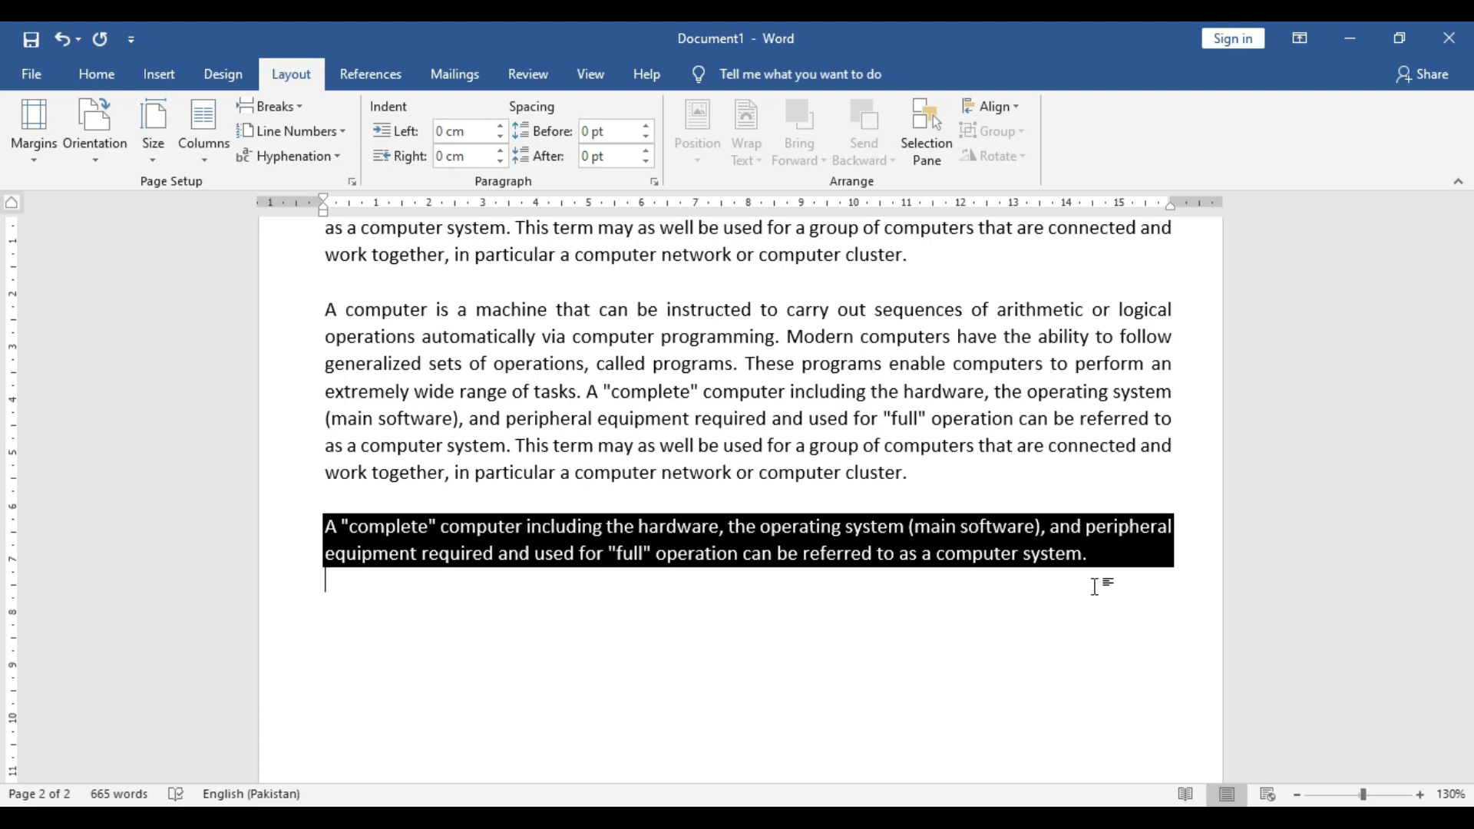
scroll(1094, 587, up, 9)
scroll(1097, 586, up, 12)
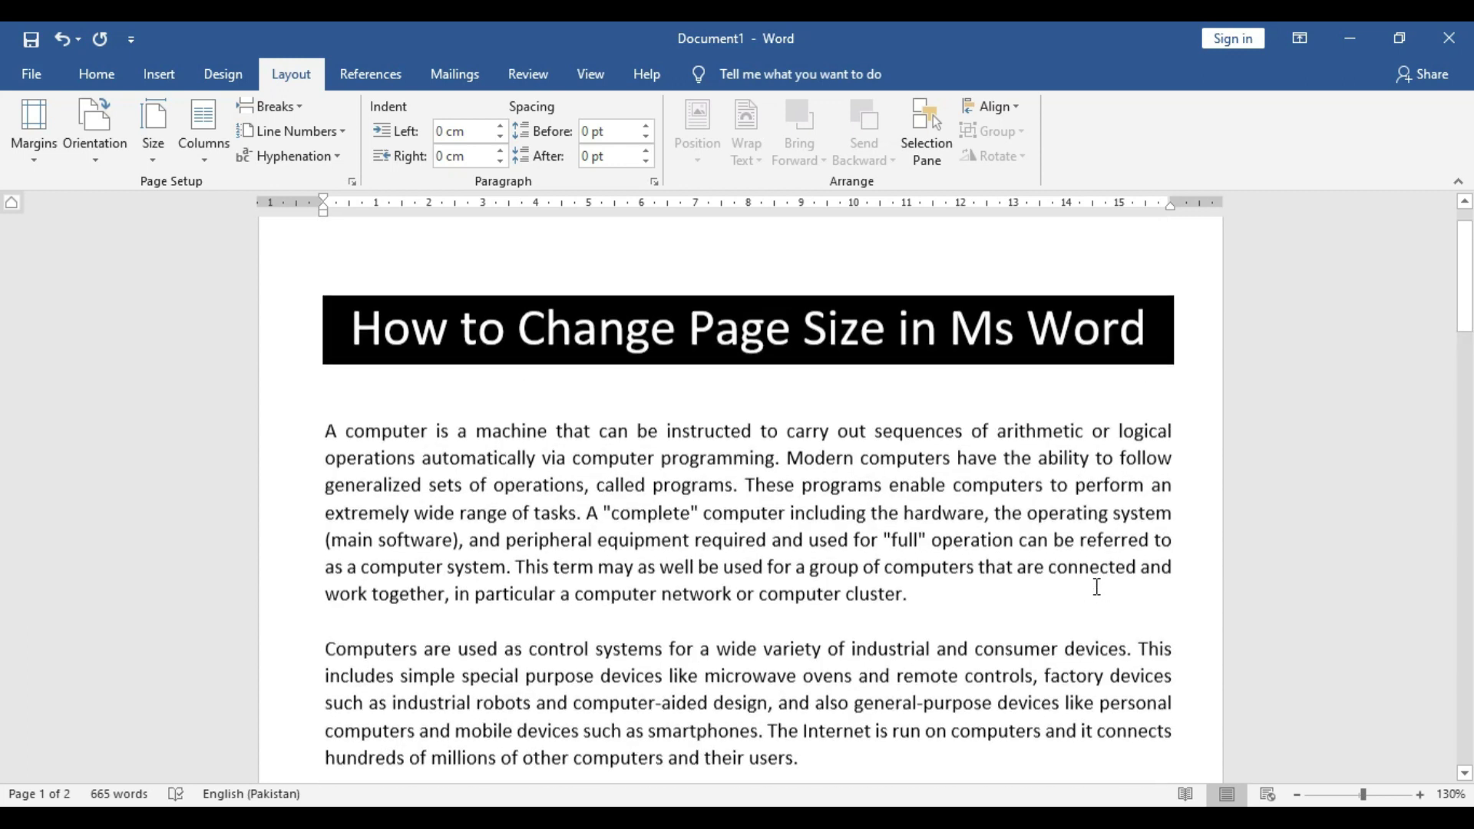
scroll(1097, 586, up, 1)
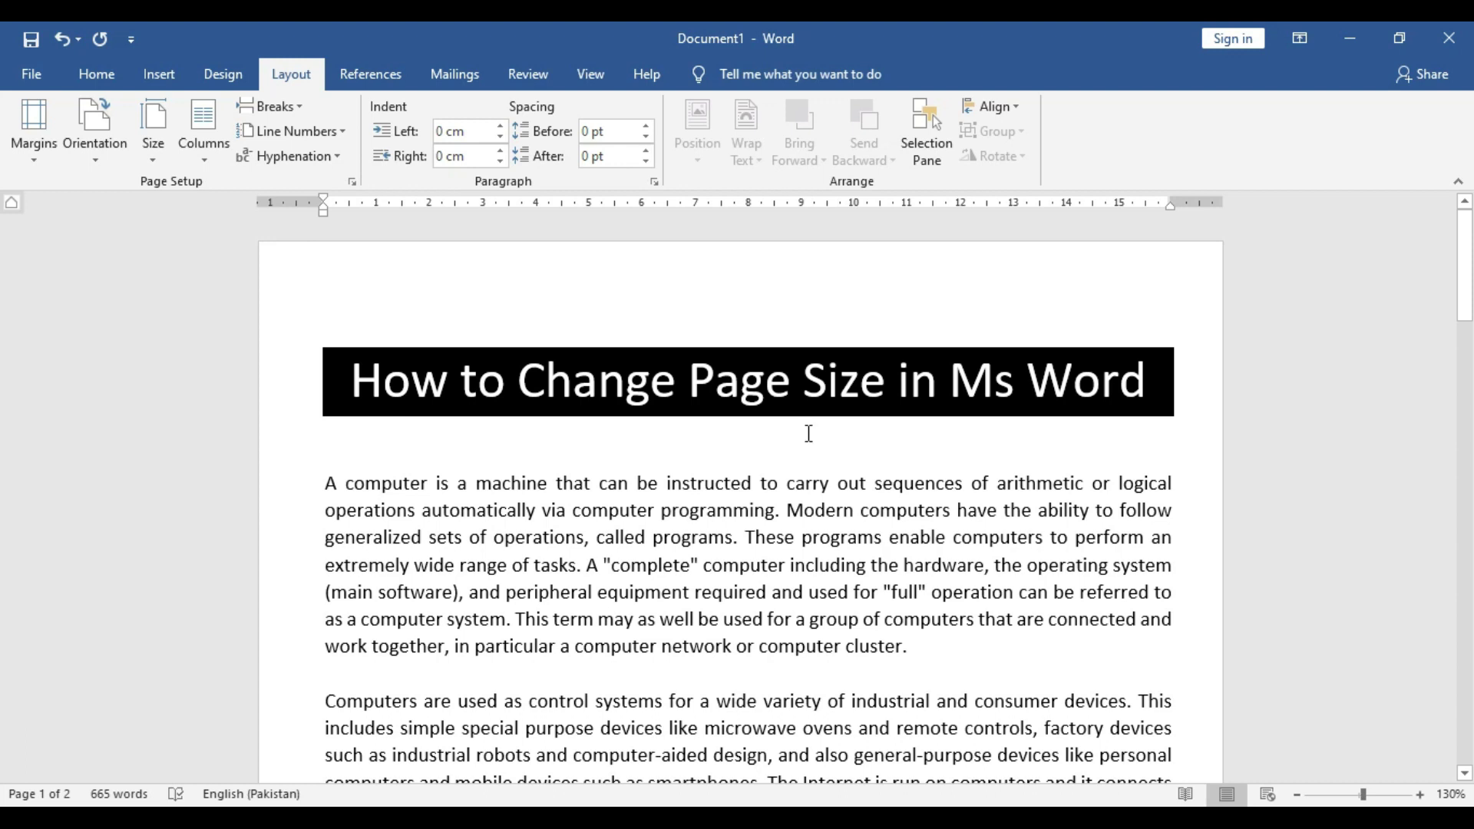
Look through the available paper sizes, apply Index Card (7.62 cm x 12.7 cm), and examine the resulting pages
click(155, 141)
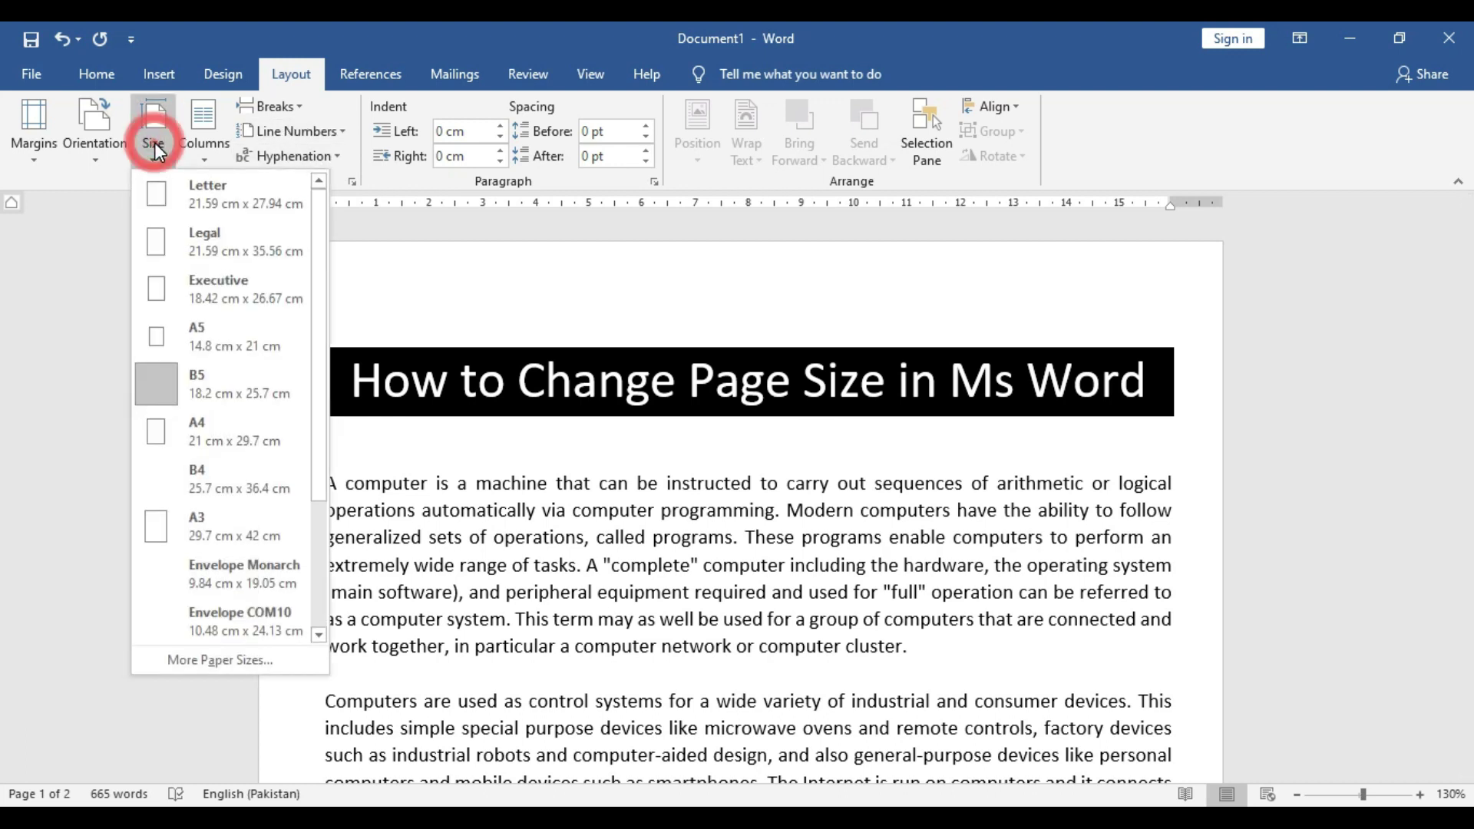
drag(319, 263, 319, 354)
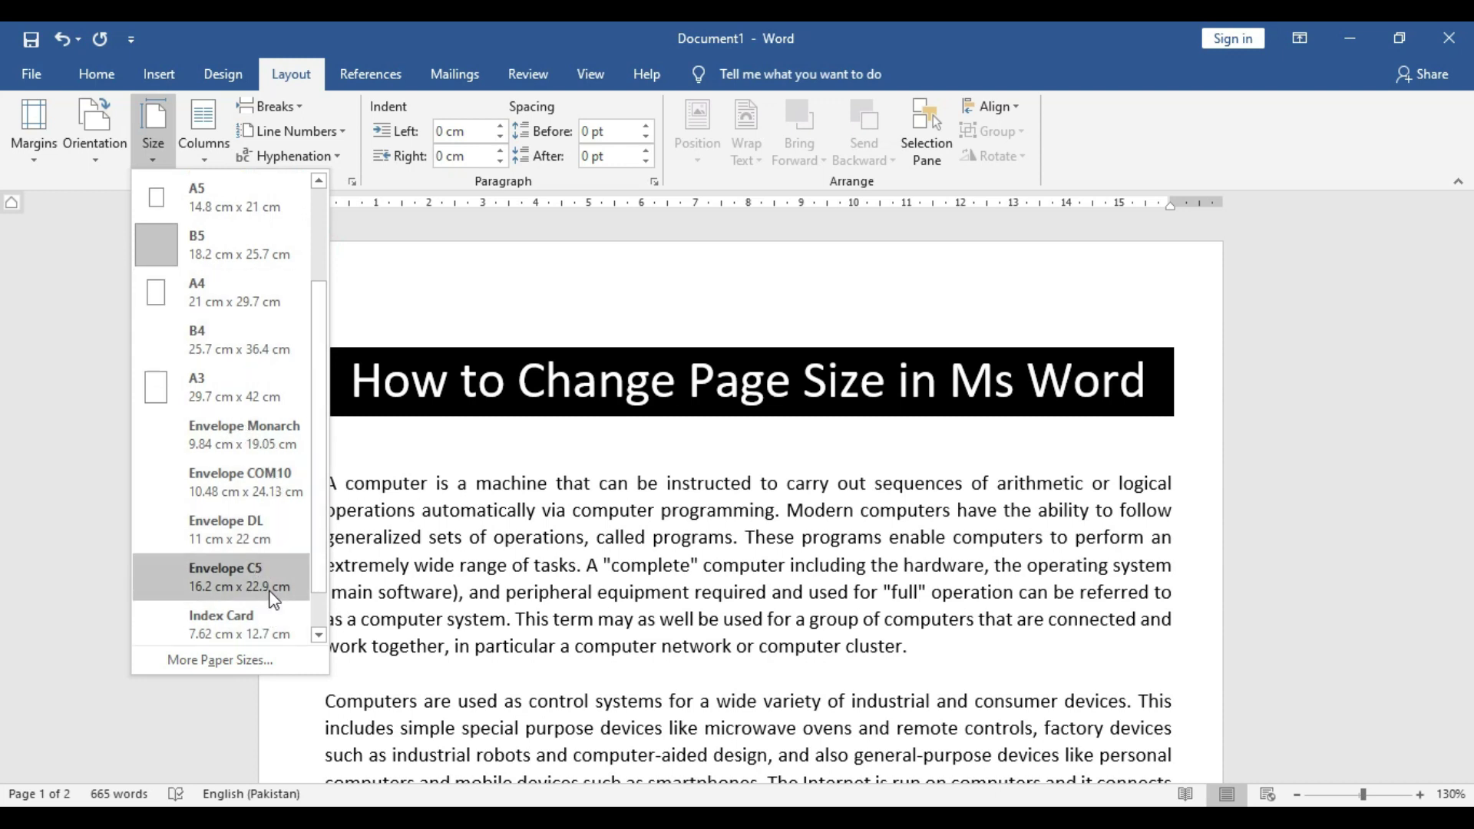
drag(315, 352, 330, 265)
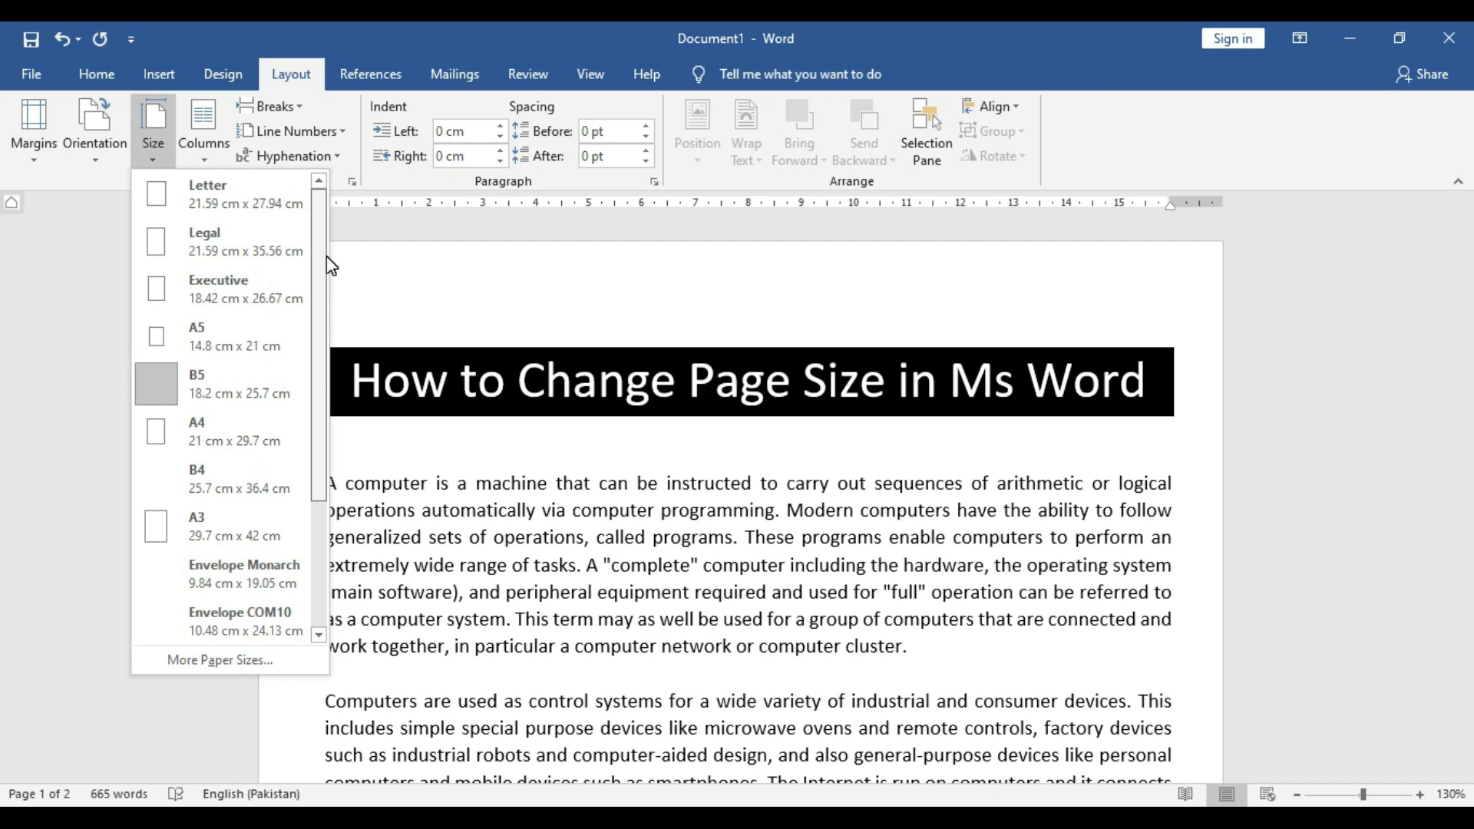
drag(326, 257, 314, 415)
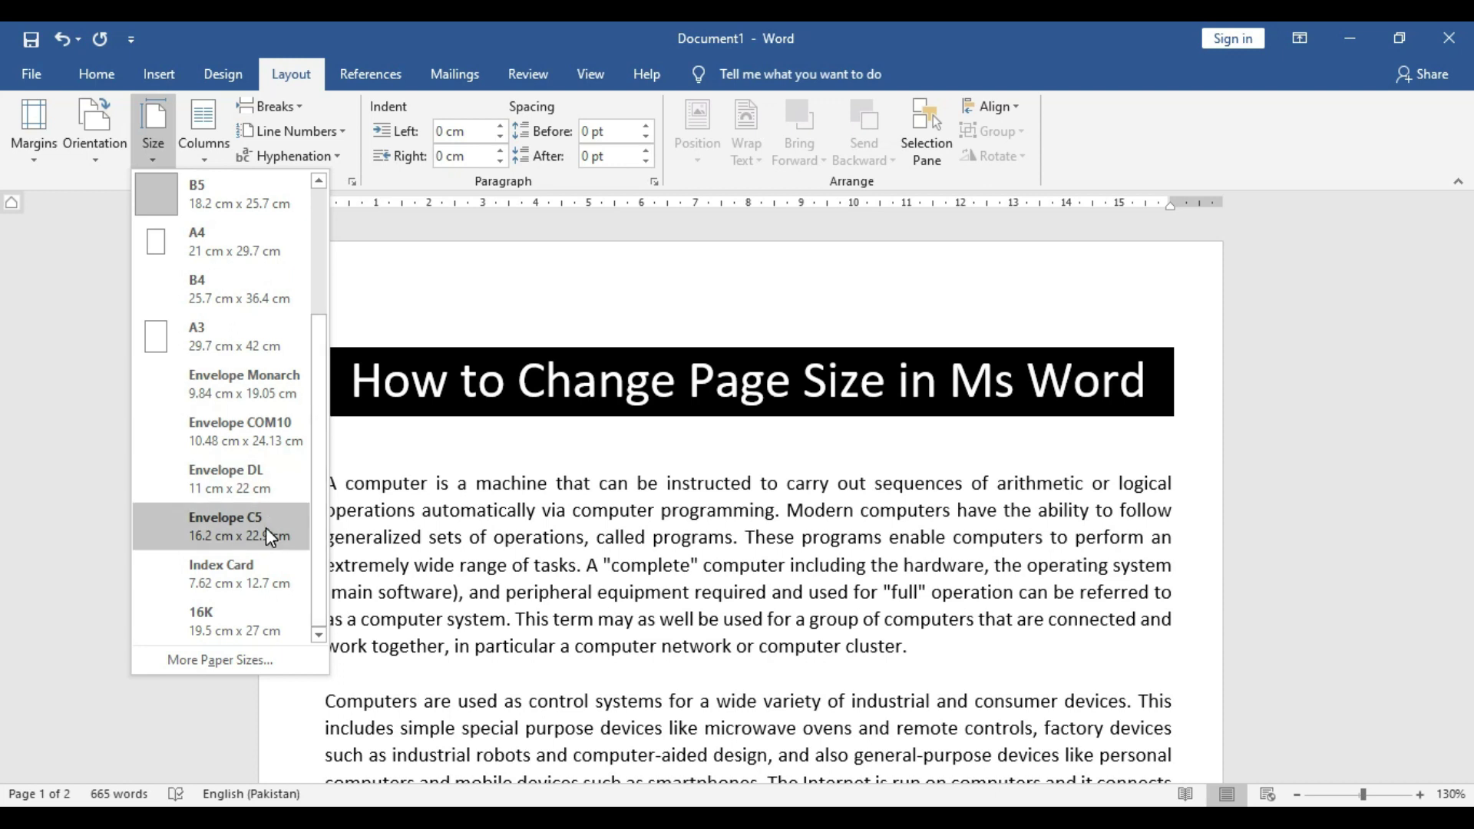
click(253, 588)
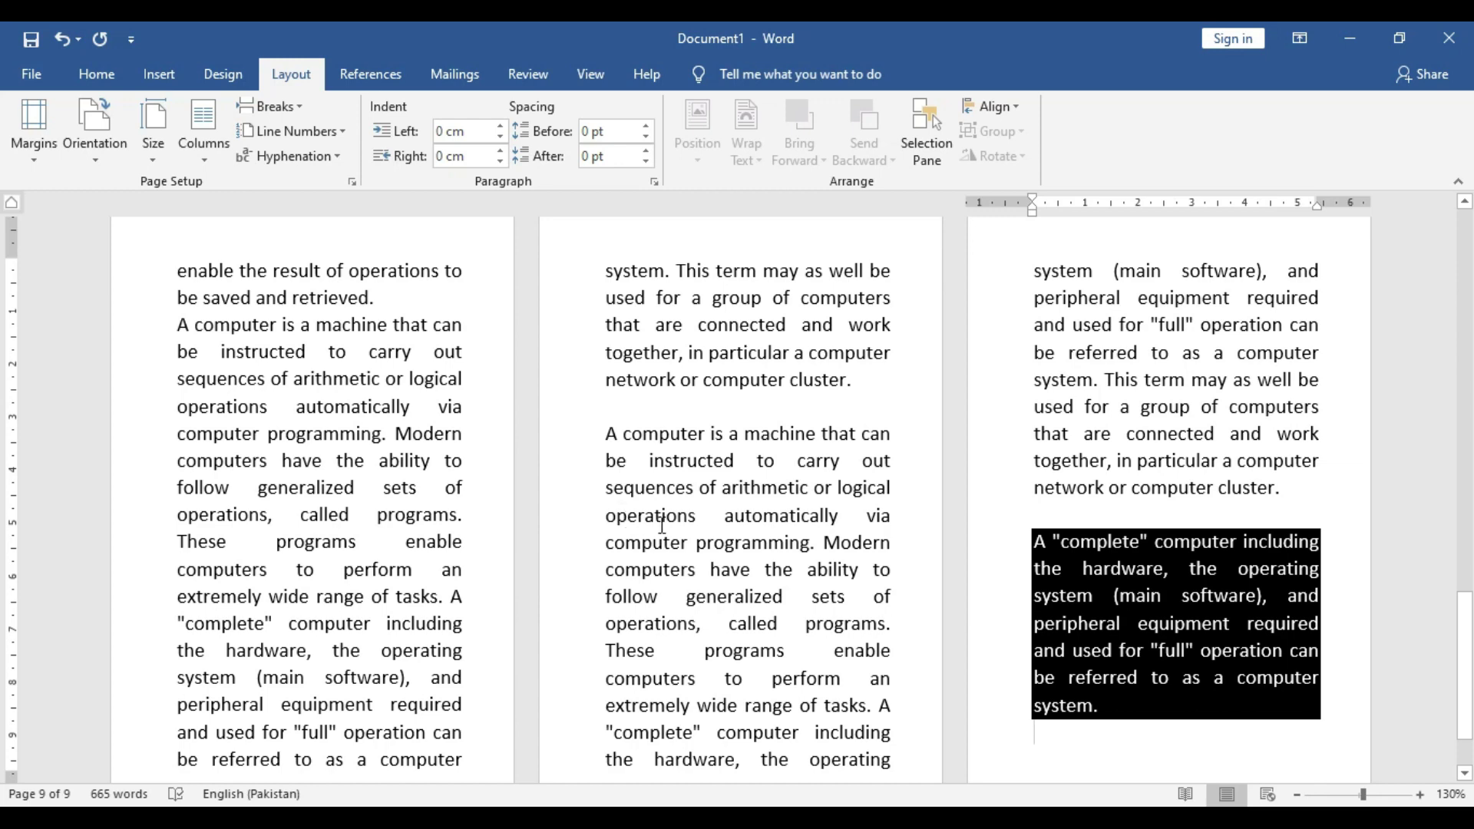
scroll(661, 525, up, 10)
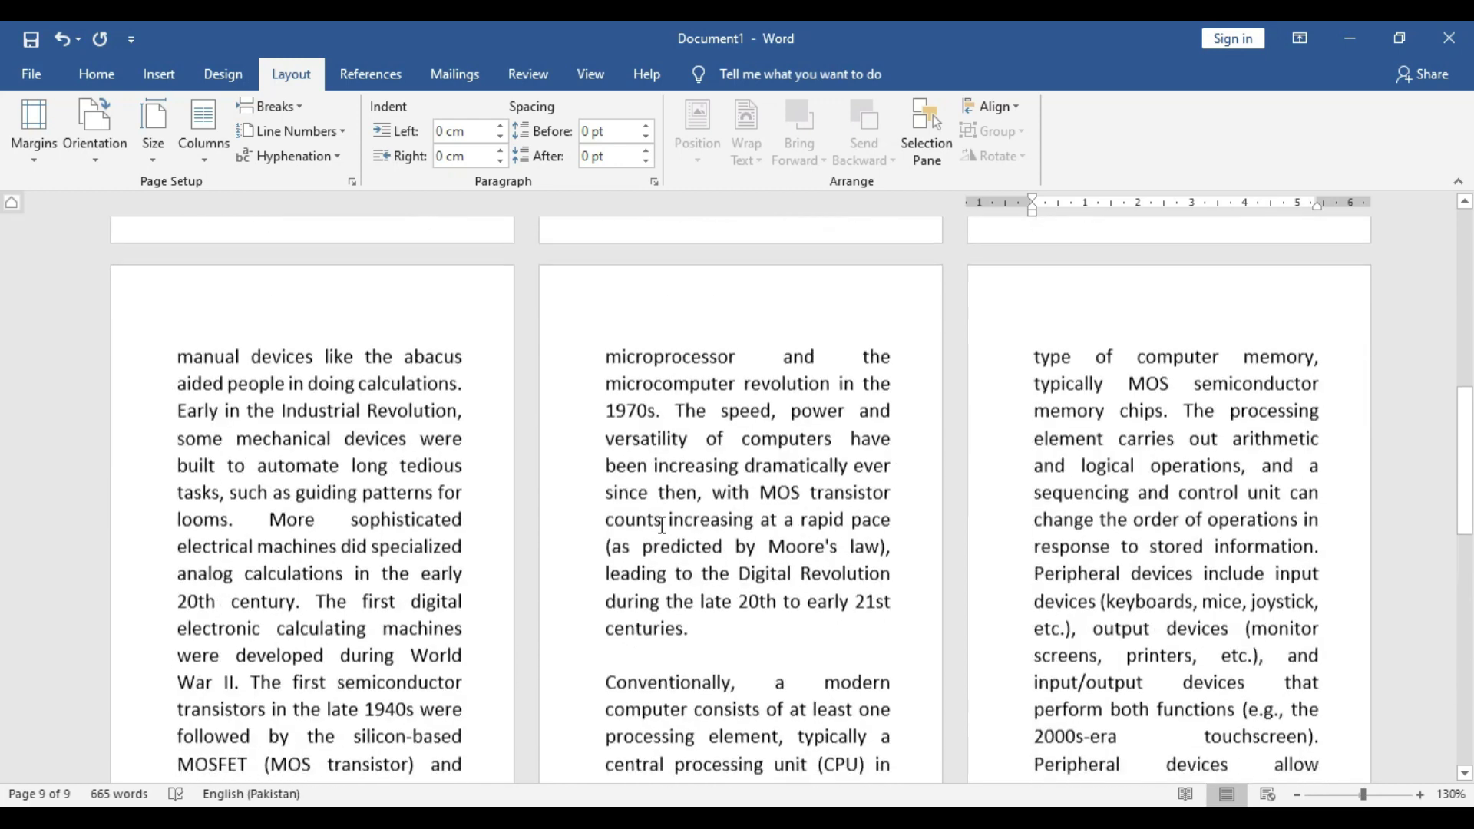
scroll(662, 525, up, 10)
scroll(661, 525, down, 10)
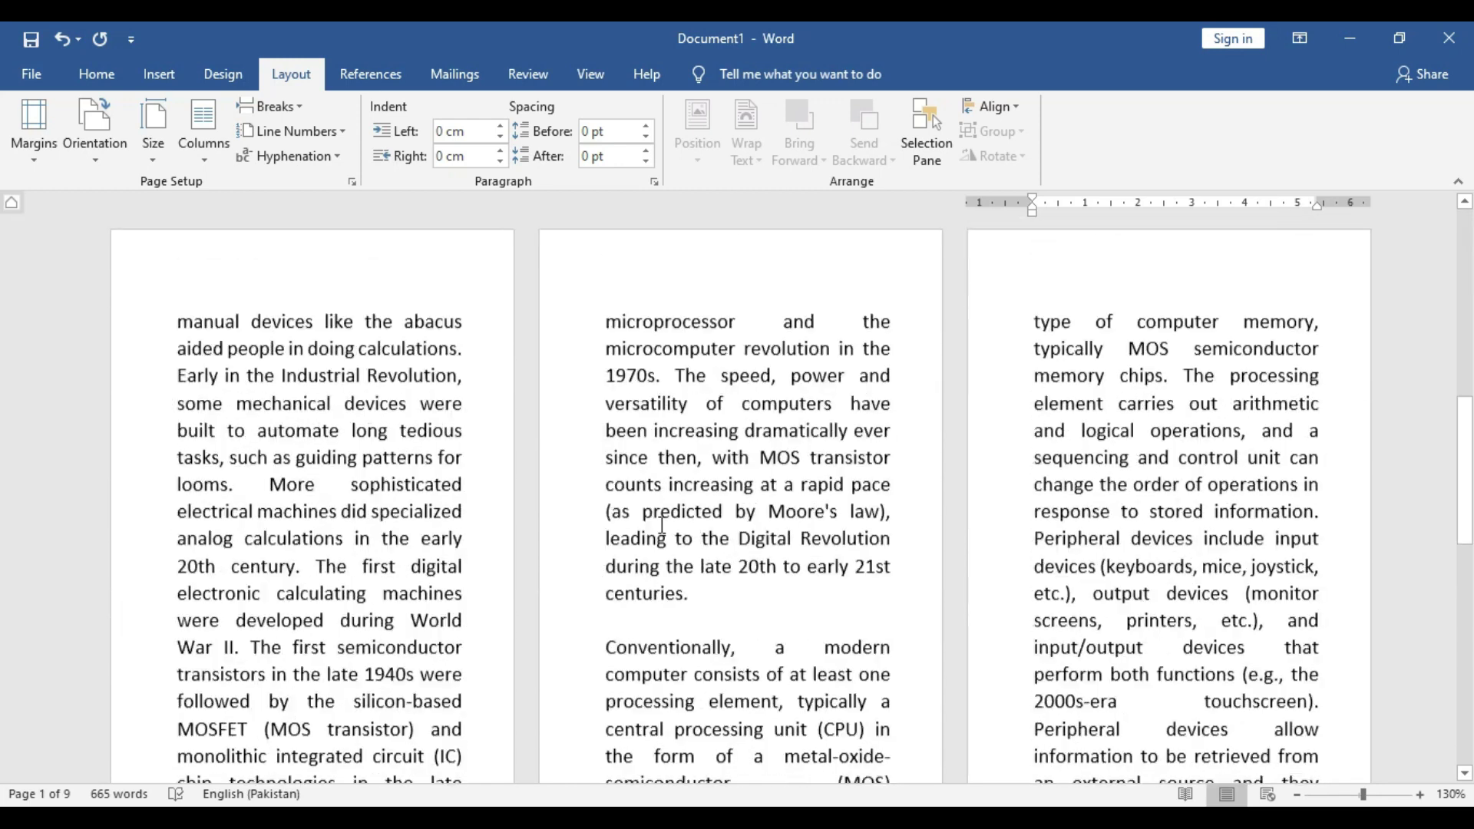
scroll(662, 525, down, 15)
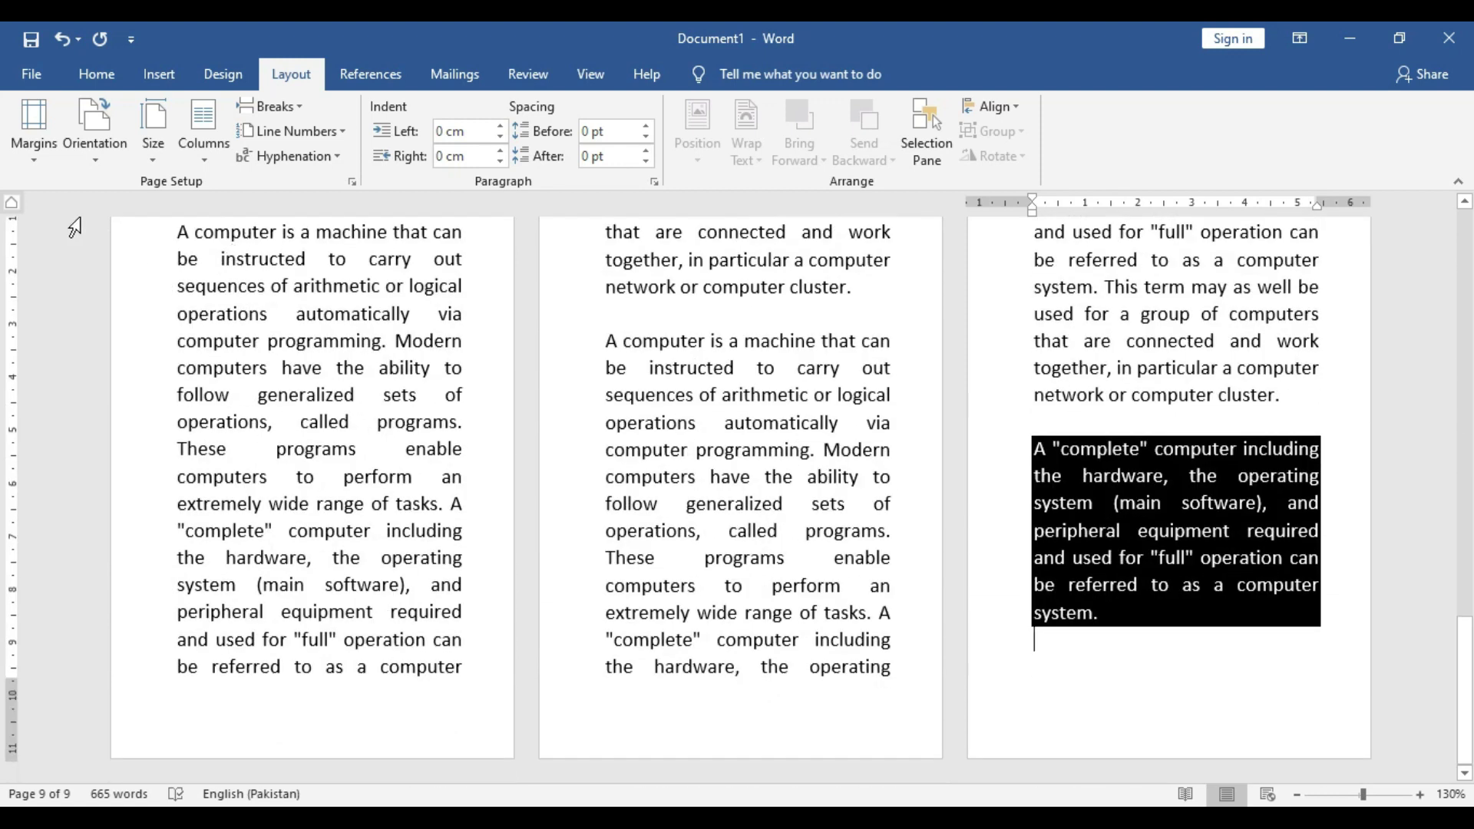
Return the document to A4 paper (21 cm x 29.7 cm) and check the page up to its heading
click(146, 159)
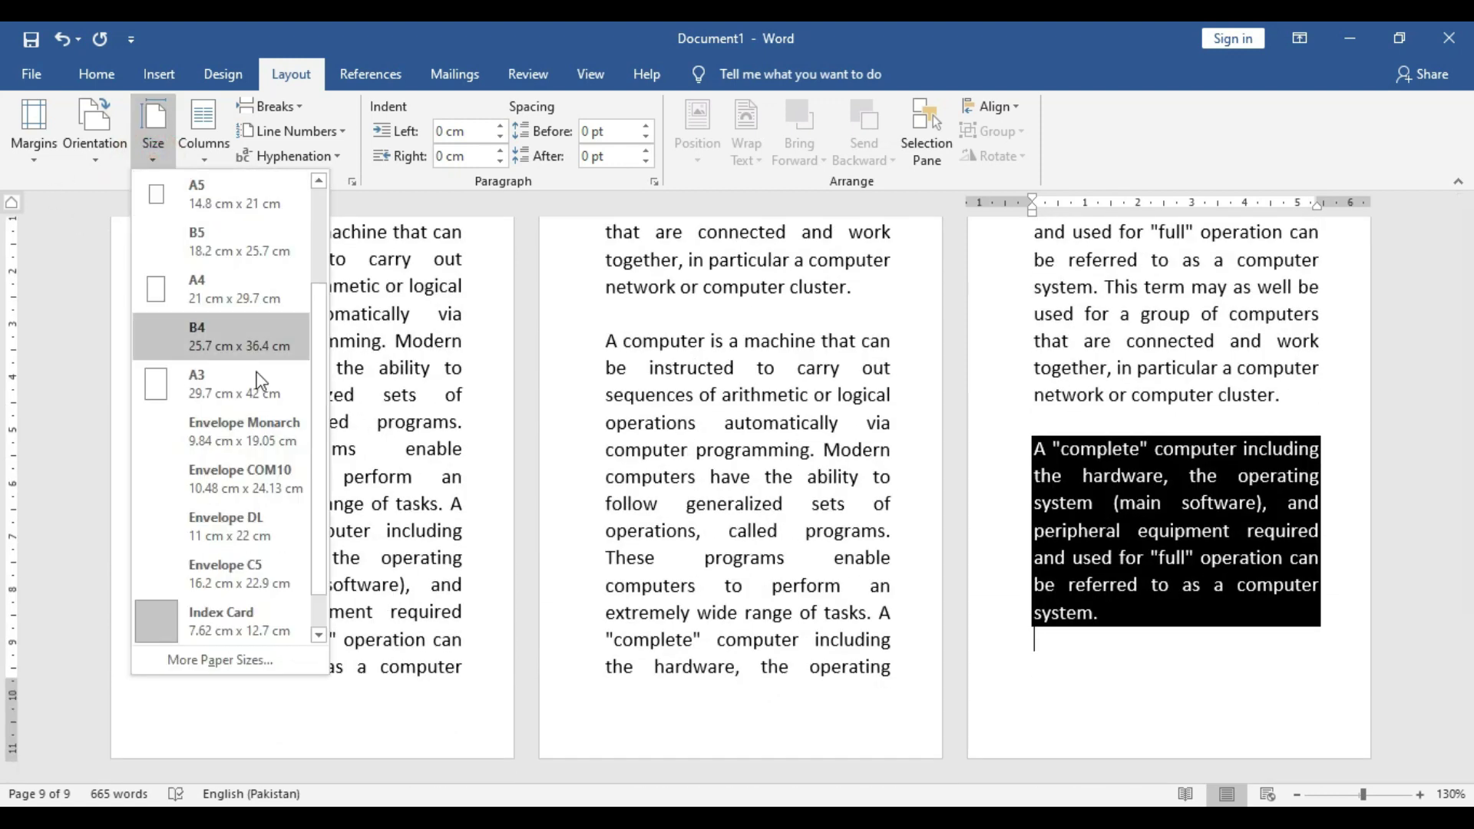
click(237, 289)
scroll(858, 559, up, 4)
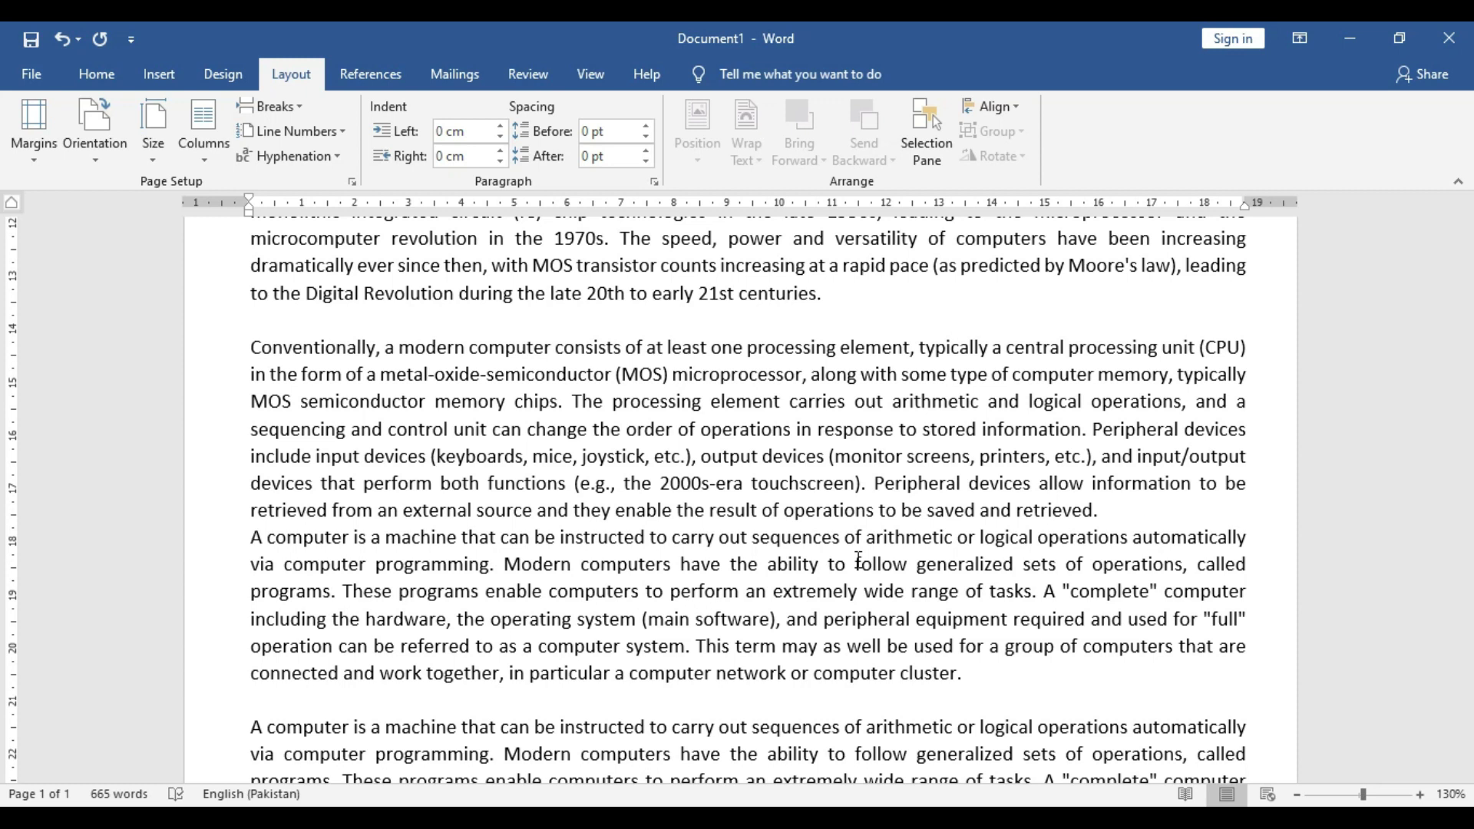
scroll(858, 561, up, 10)
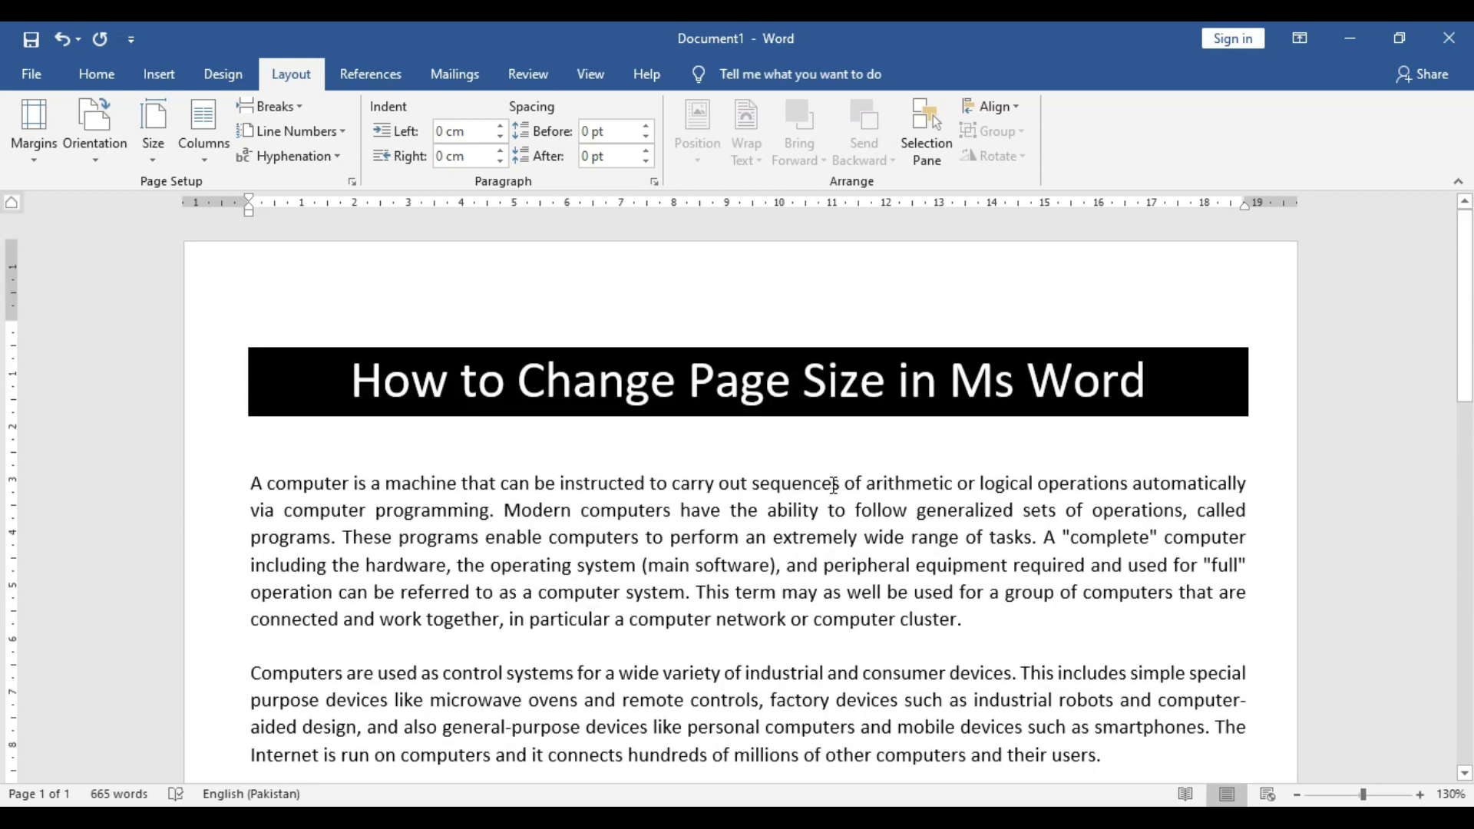
Open the full page setup options for more paper sizes and choose Custom size as the paper size
click(153, 149)
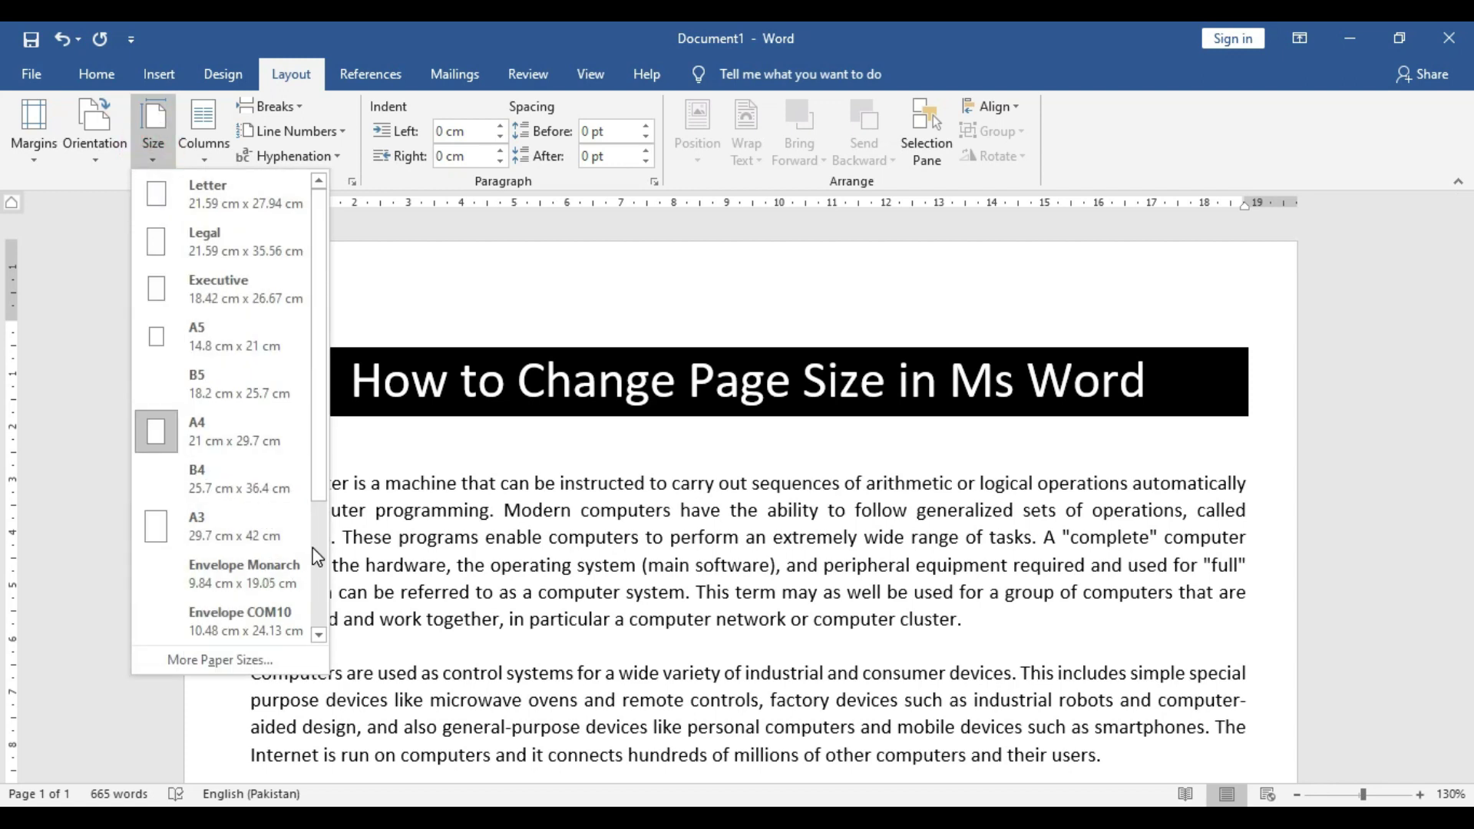
scroll(320, 480, down, 2)
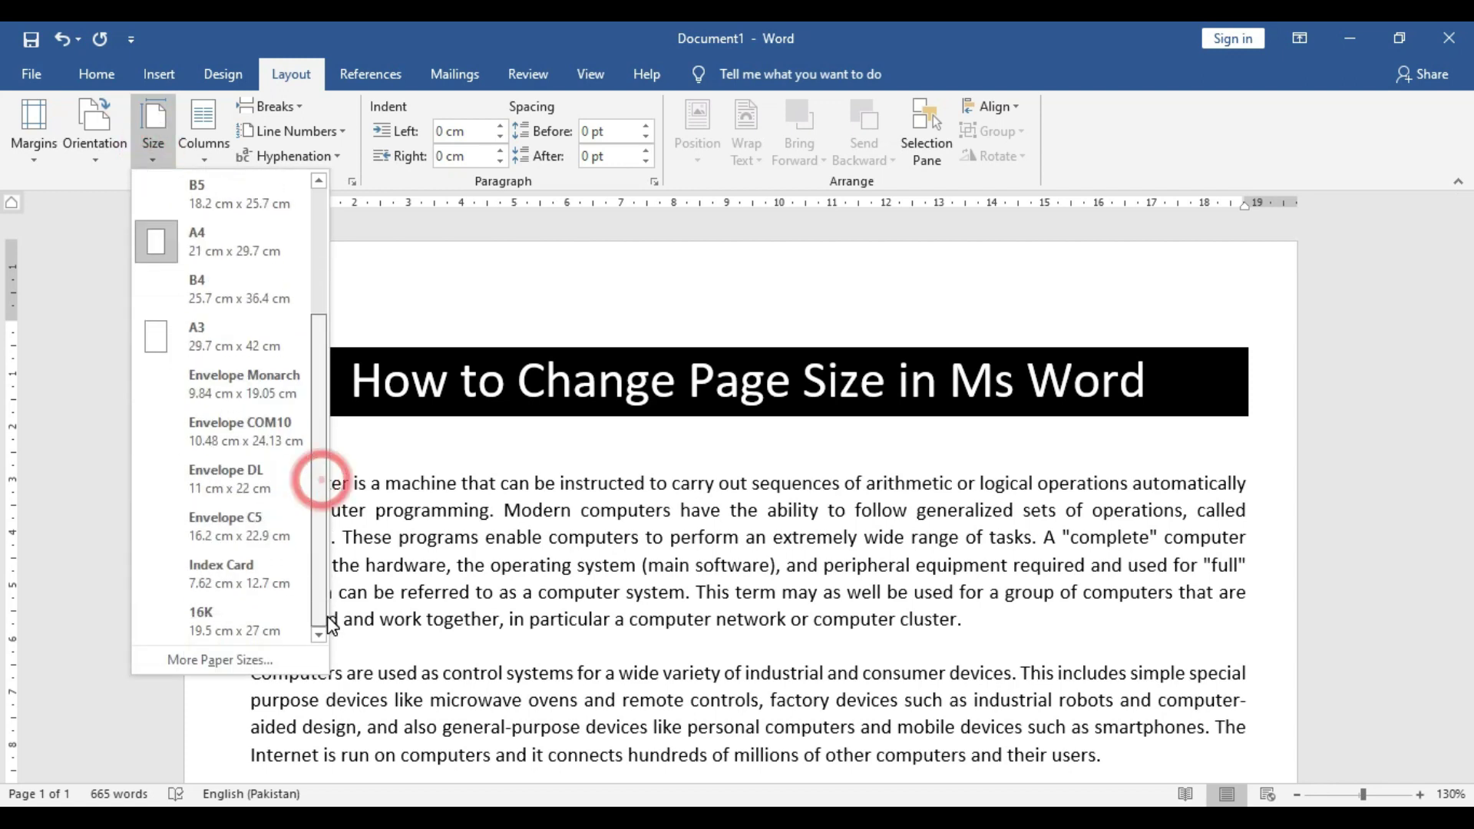
click(237, 667)
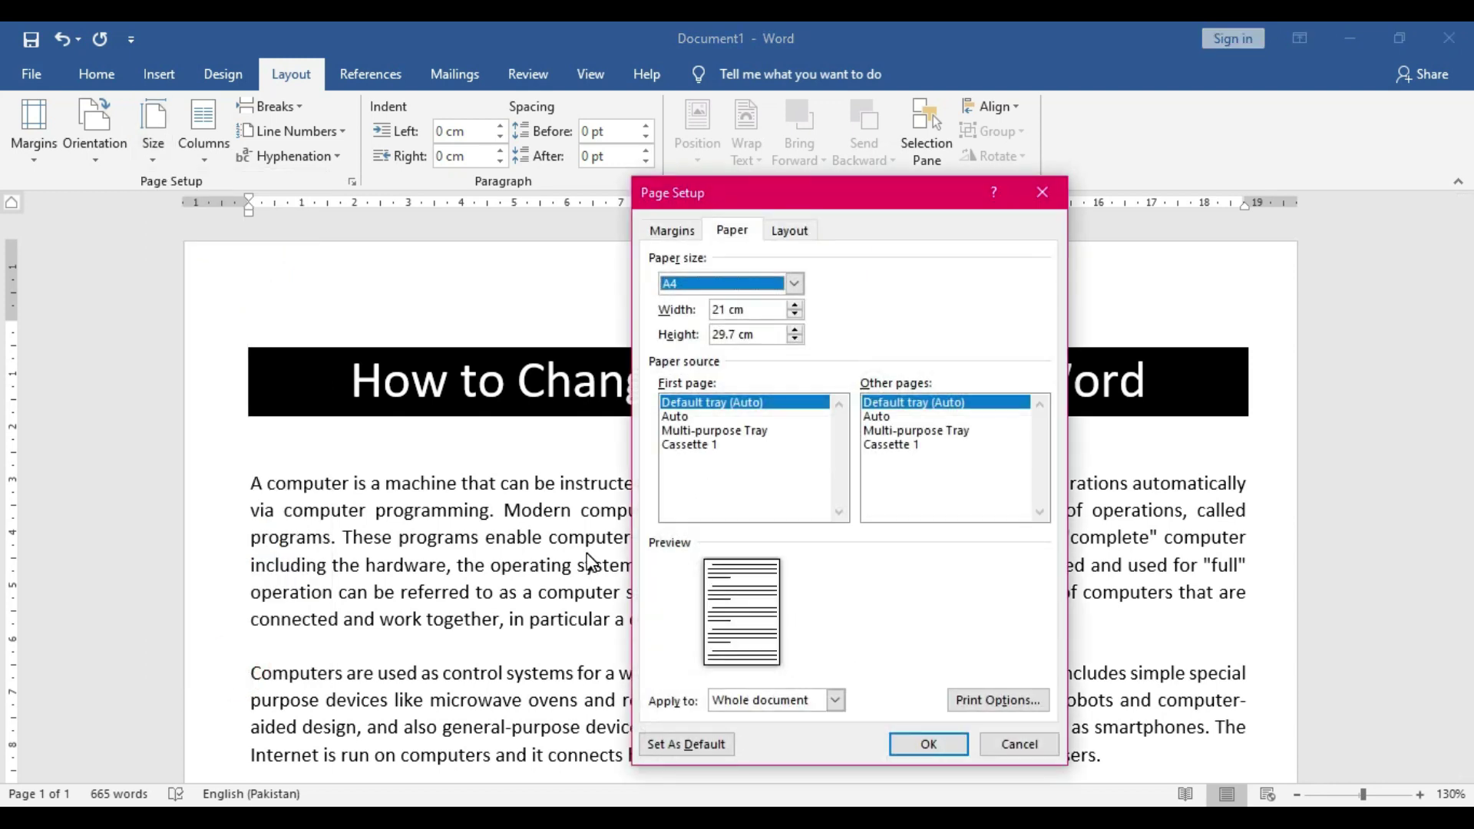
click(784, 276)
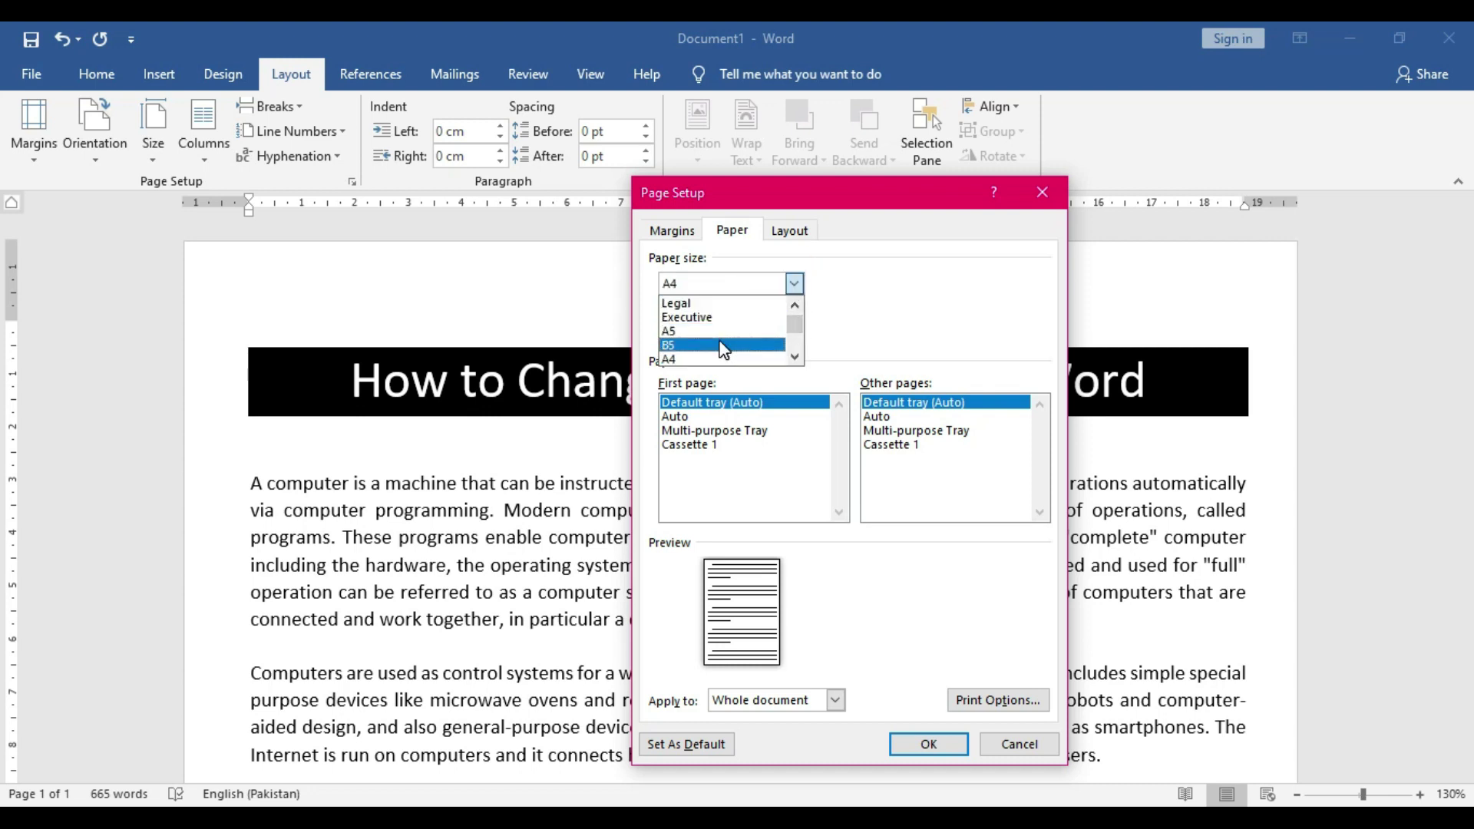
drag(794, 330, 792, 340)
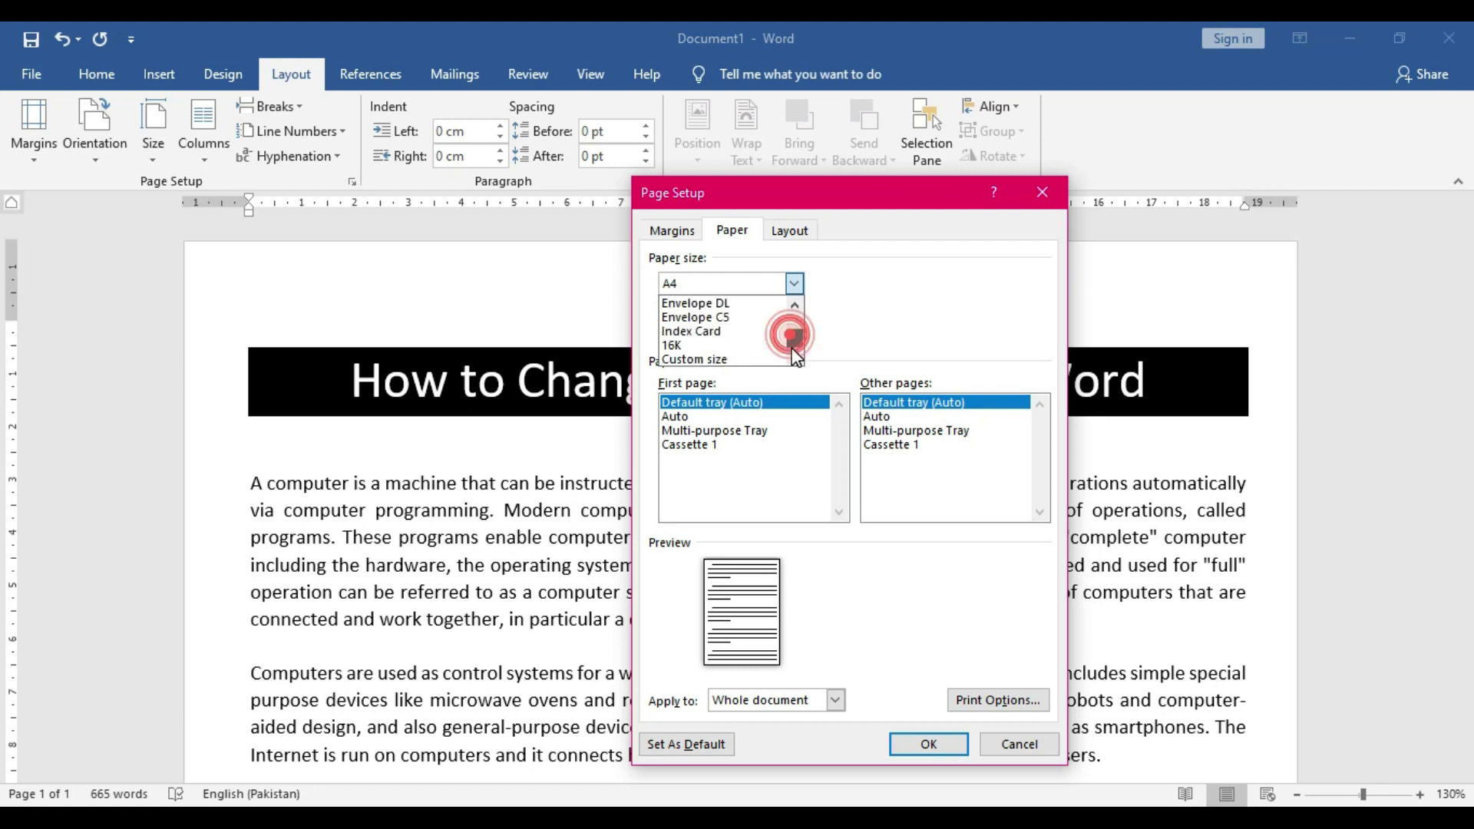
click(725, 361)
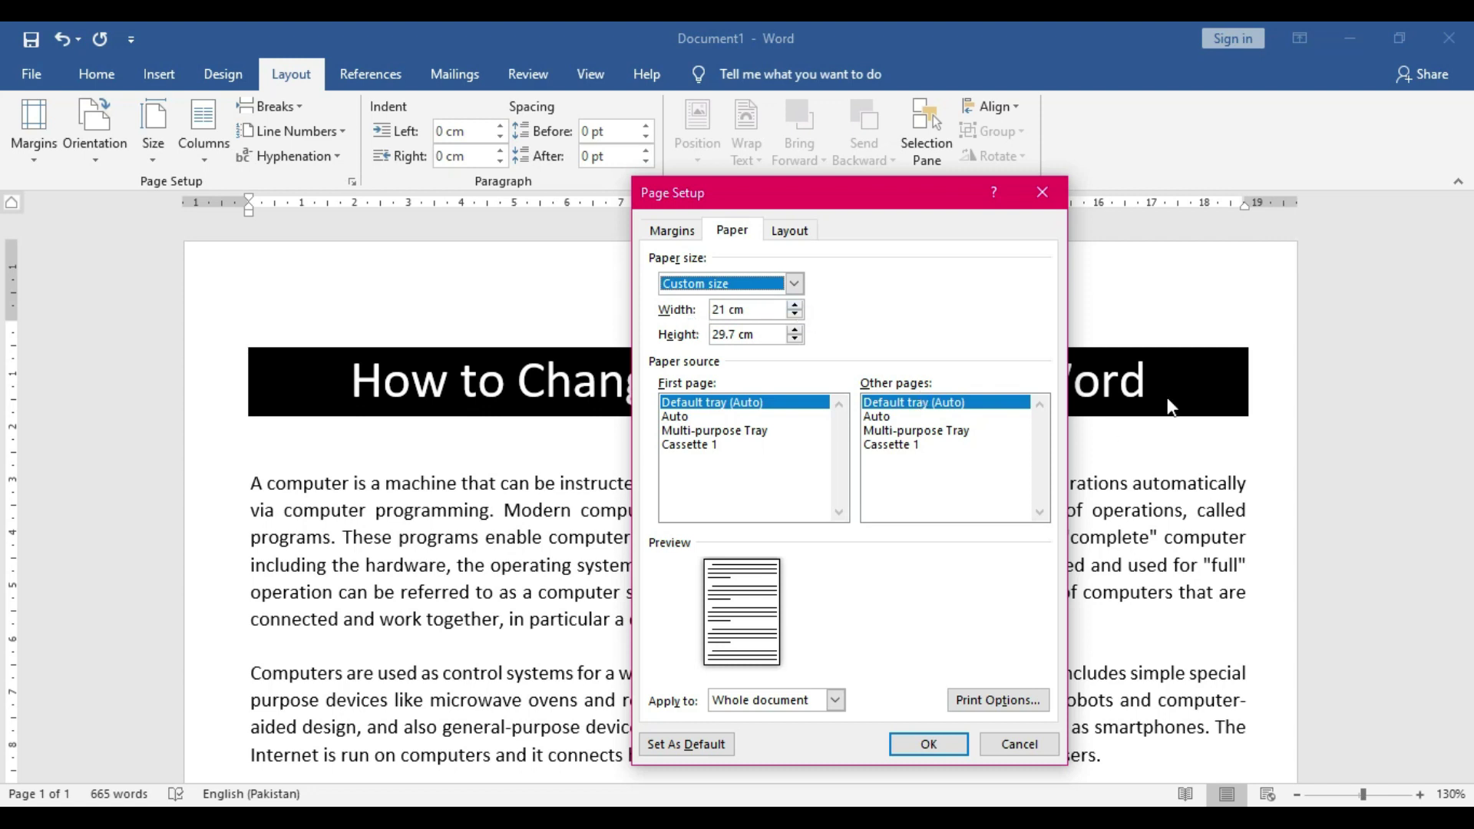
Set the custom paper width to 23 cm and apply the page setup to the whole document
drag(952, 208, 976, 356)
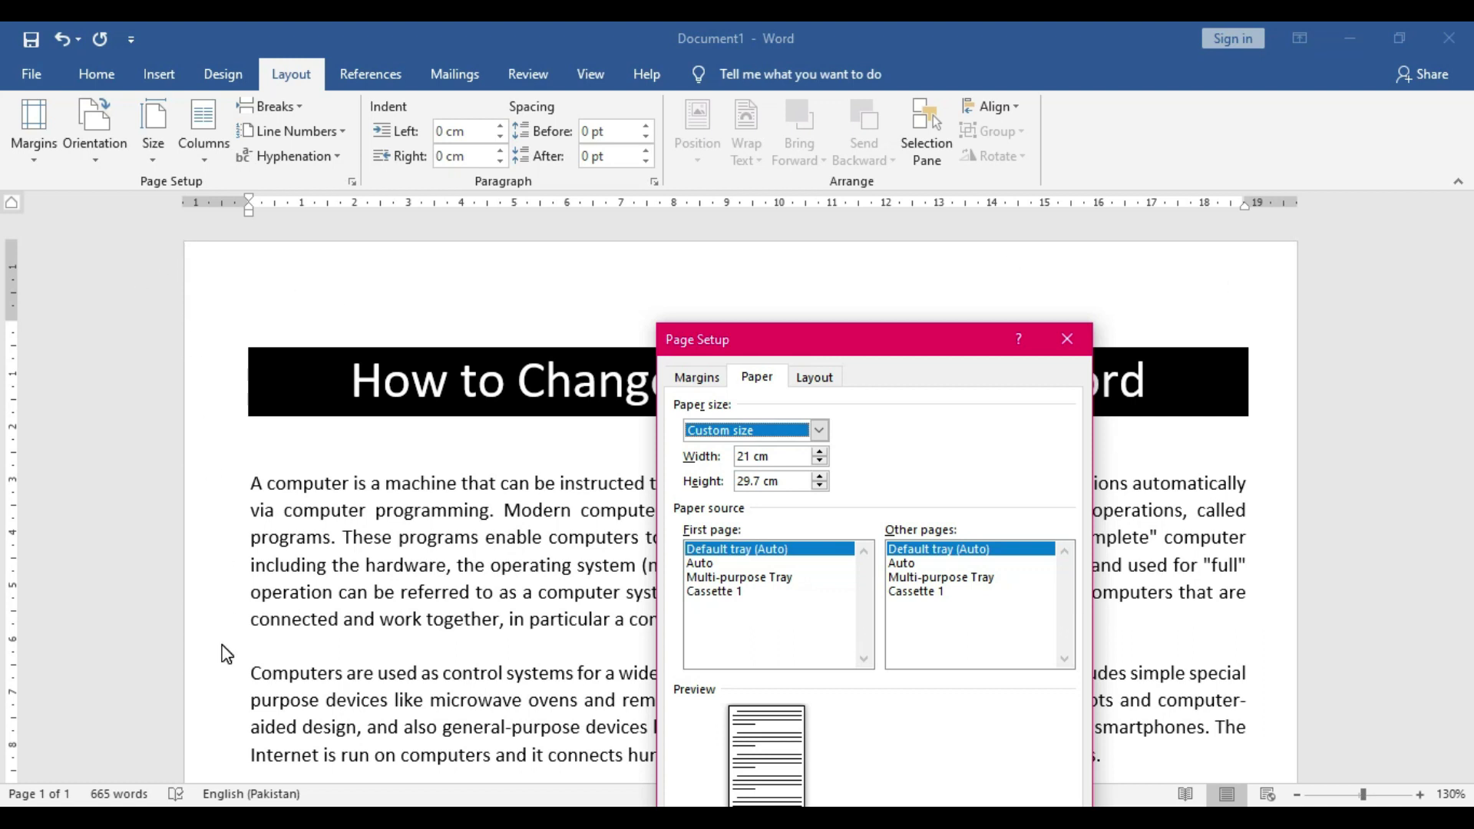
click(821, 454)
click(821, 455)
click(821, 454)
click(821, 454)
click(819, 454)
click(820, 454)
click(820, 454)
click(819, 454)
click(820, 454)
click(819, 455)
click(820, 454)
click(820, 454)
drag(818, 337, 726, 227)
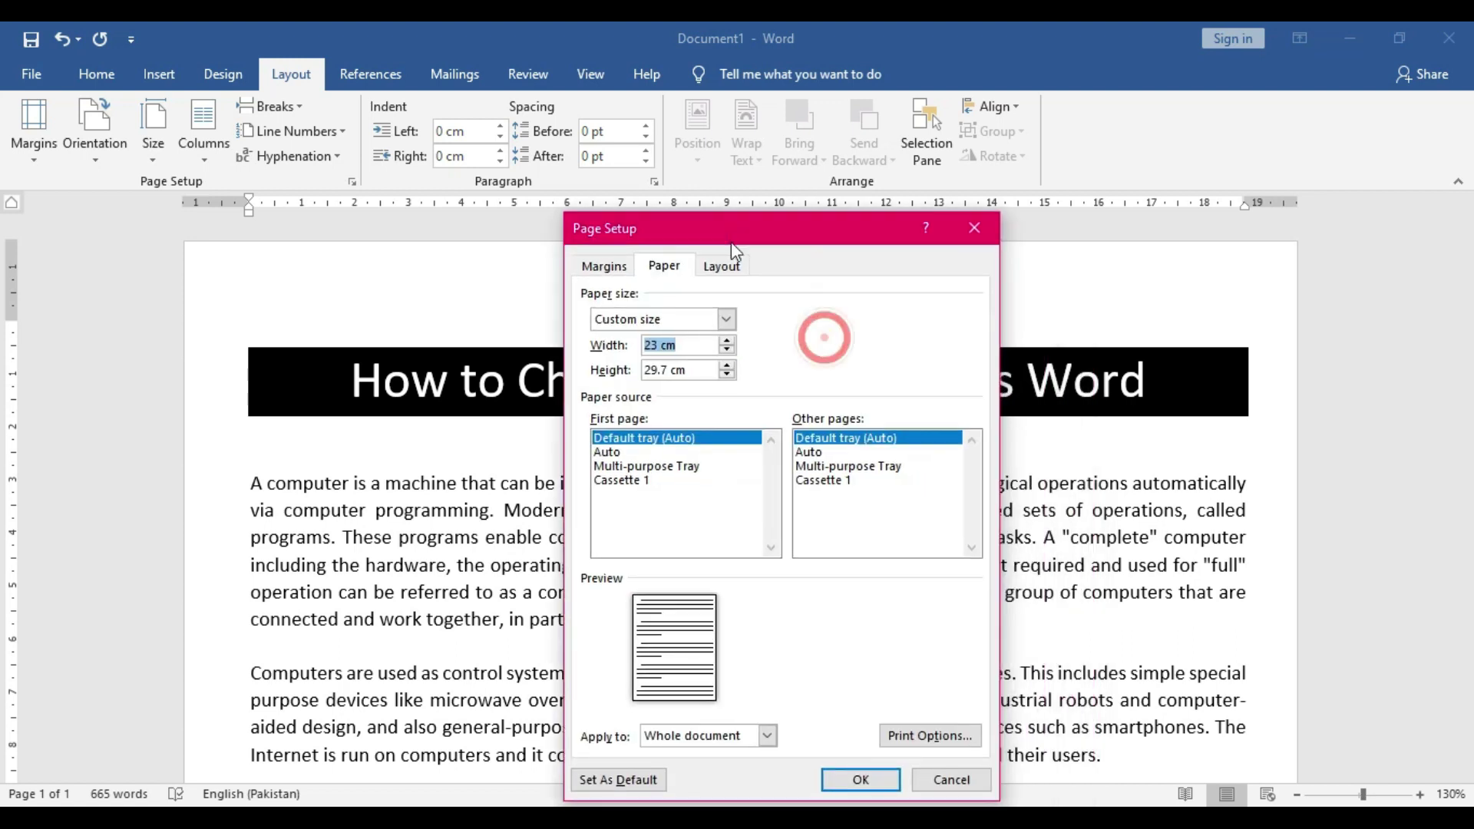
click(868, 779)
click(703, 479)
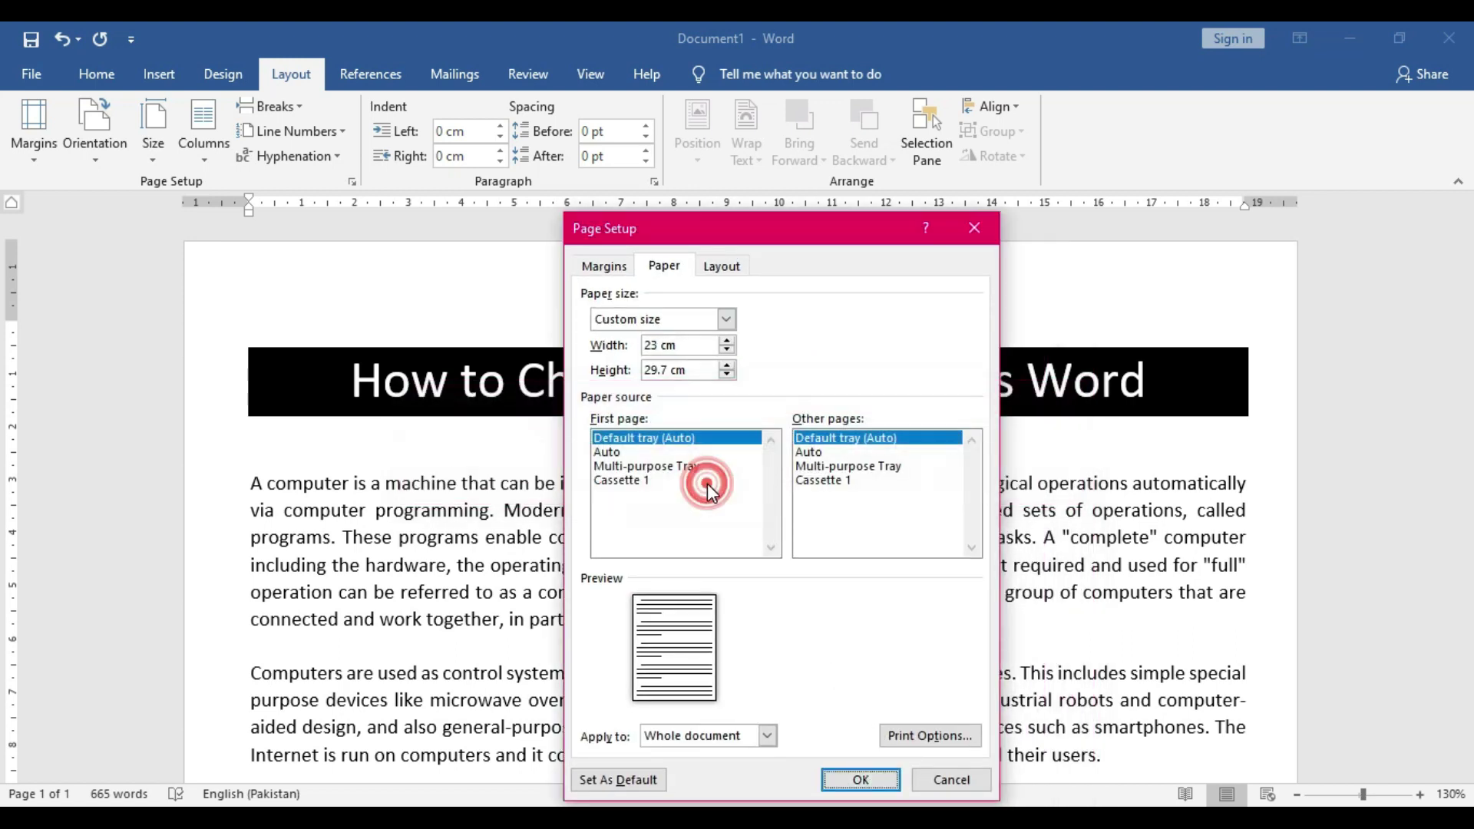
click(859, 779)
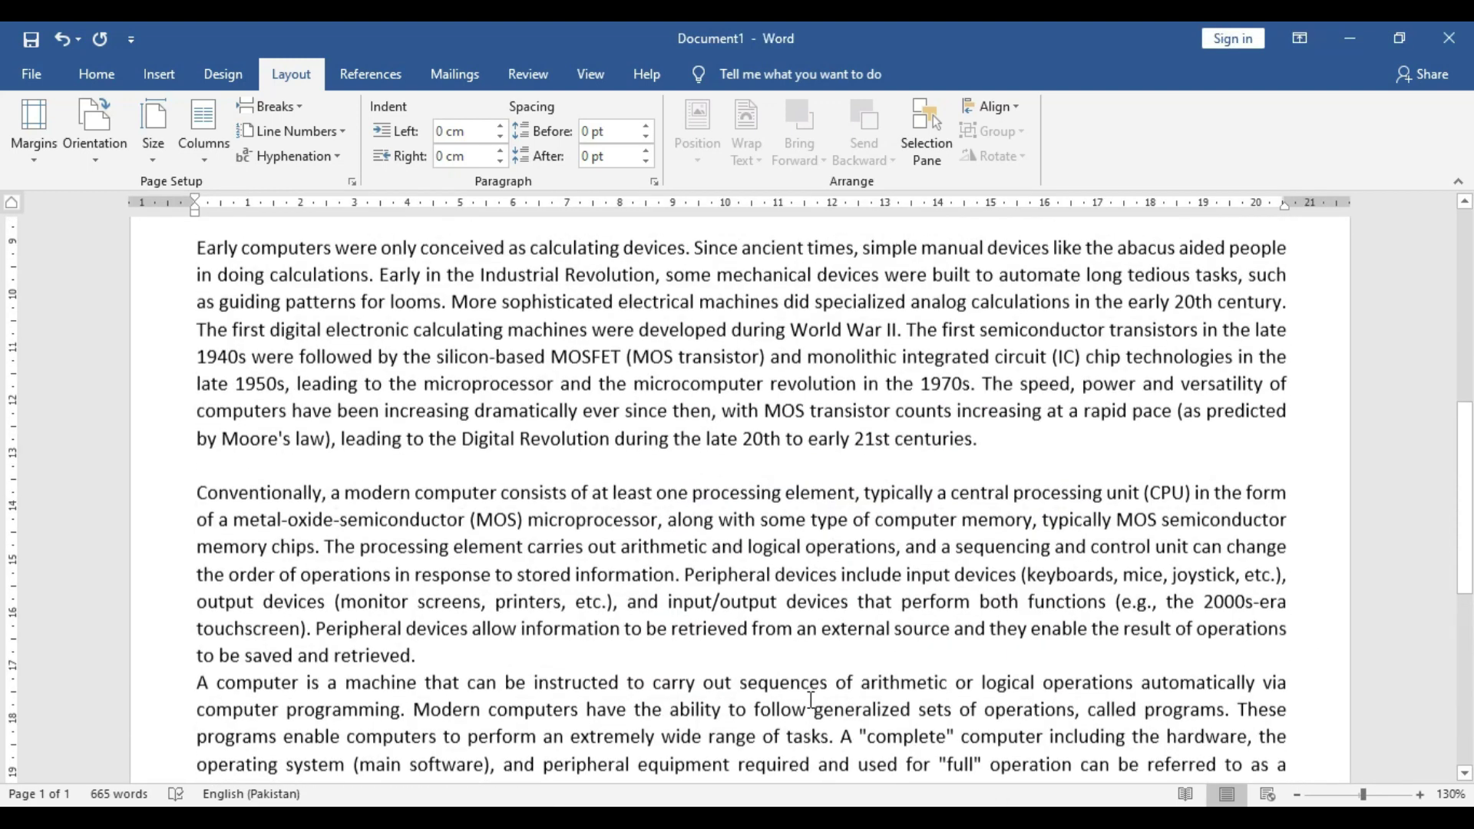